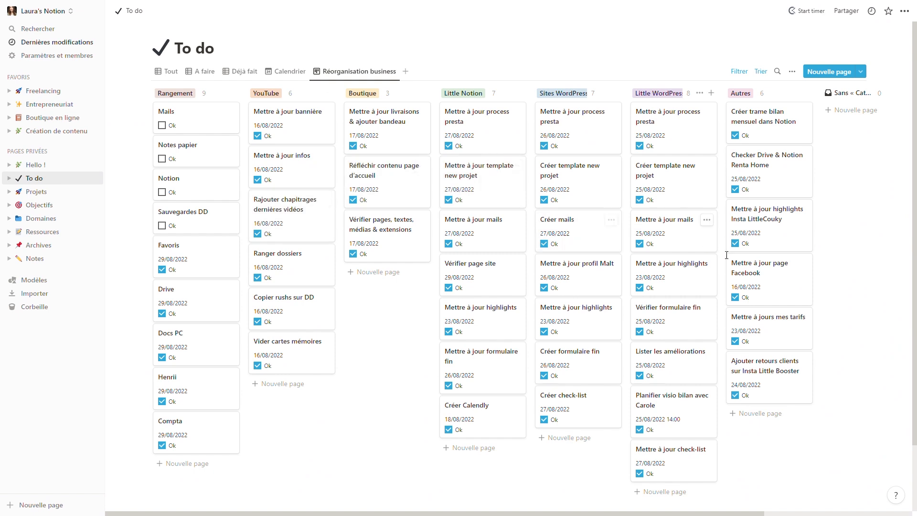
Open the Projets page and look through the gallery of all projects.
{"action": "left_click", "coordinate": [36, 192]}
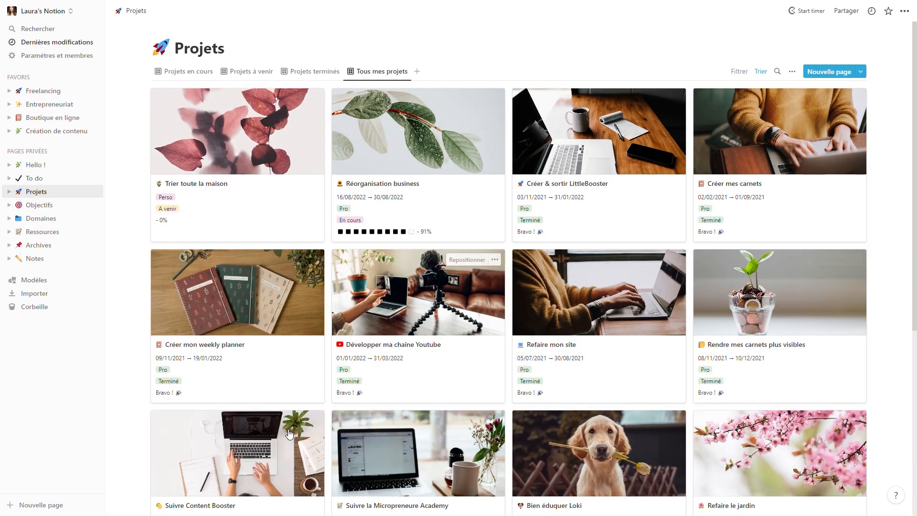
{"action": "scroll", "coordinate": [244, 306], "scroll_direction": "down", "scroll_amount": 4}
{"action": "scroll", "coordinate": [249, 303], "scroll_direction": "up", "scroll_amount": 2}
{"action": "scroll", "coordinate": [249, 303], "scroll_direction": "up", "scroll_amount": 2}
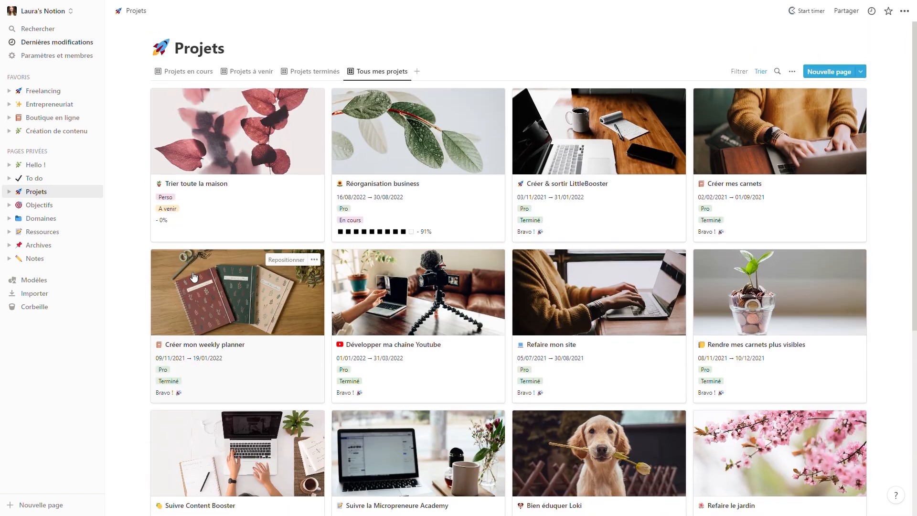
Open the Création de contenu page in Domaines and look through its content galleries.
{"action": "left_click", "coordinate": [51, 220]}
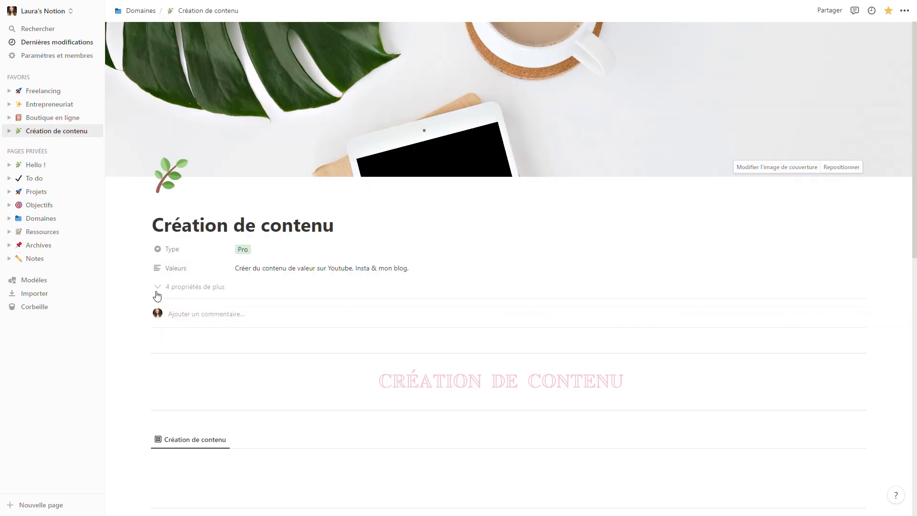
{"action": "scroll", "coordinate": [153, 292], "scroll_direction": "down", "scroll_amount": 4}
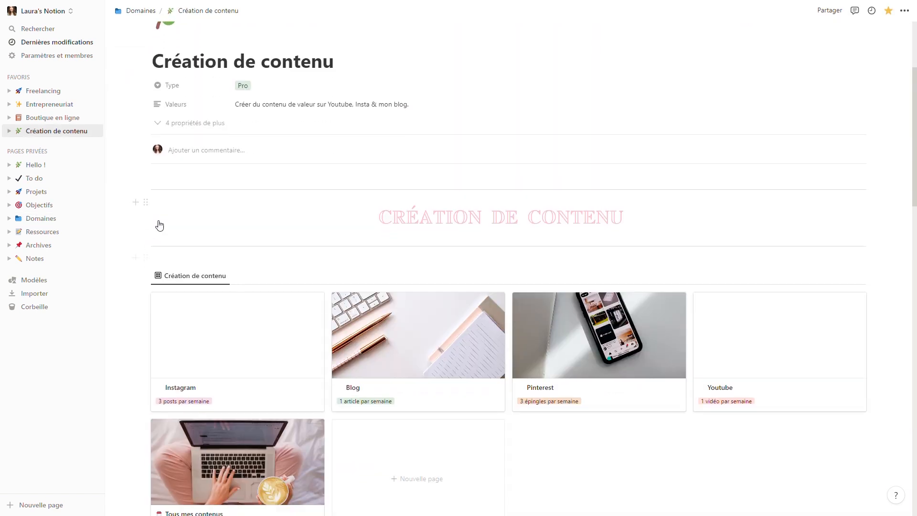
{"action": "scroll", "coordinate": [159, 226], "scroll_direction": "down", "scroll_amount": 4}
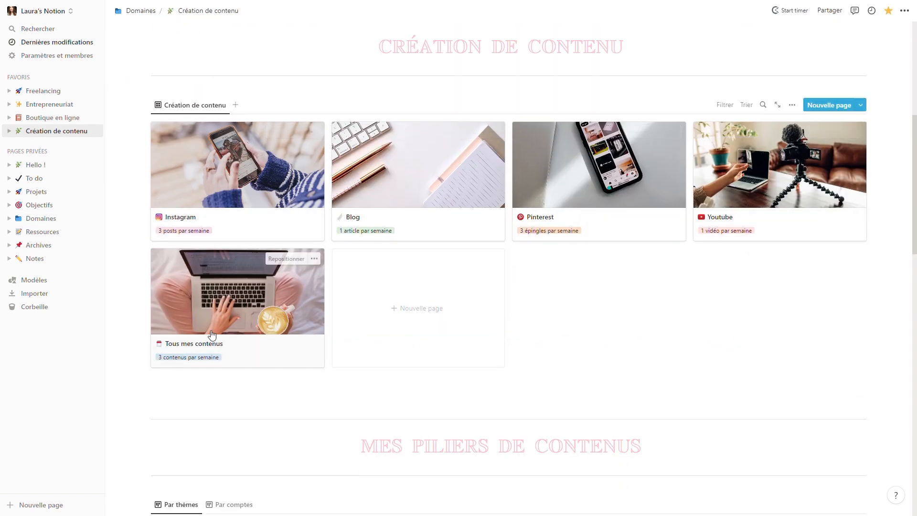
{"action": "scroll", "coordinate": [212, 334], "scroll_direction": "down", "scroll_amount": 5}
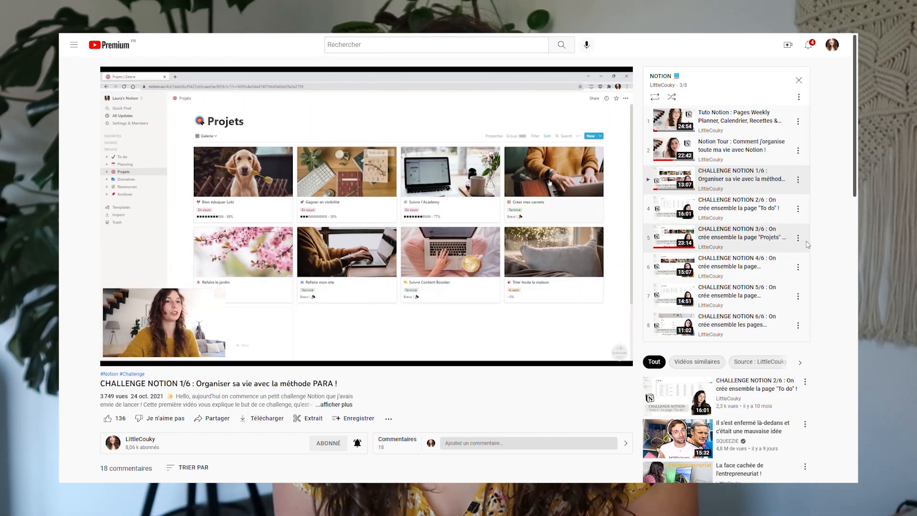
Switch to YouTube, play the playlist video "CHALLENGE NOTION 2/6" and skip ahead to 6:39 and then further on.
{"action": "left_click", "coordinate": [736, 210]}
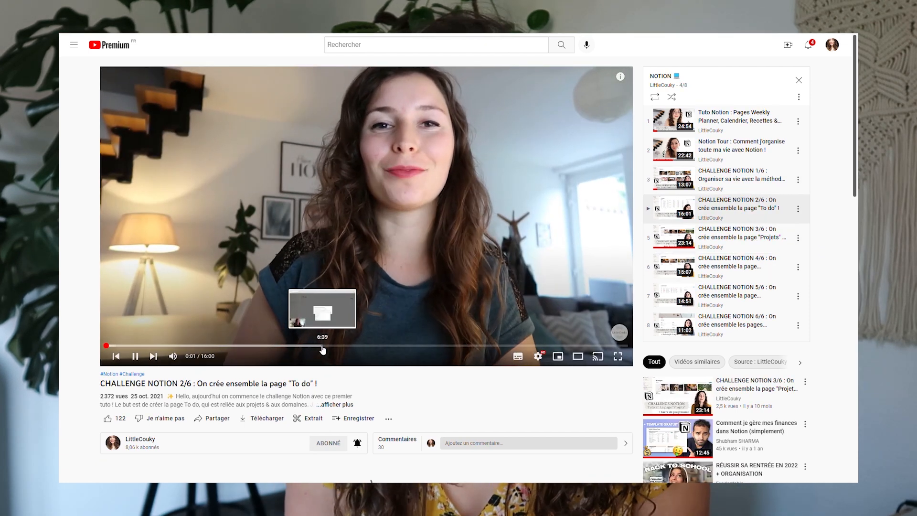
{"action": "left_click", "coordinate": [323, 346]}
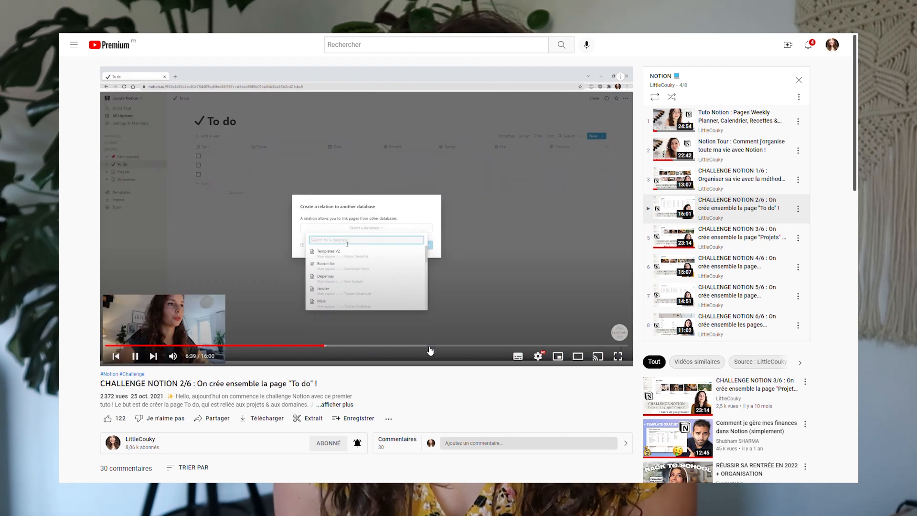
{"action": "left_click", "coordinate": [429, 345]}
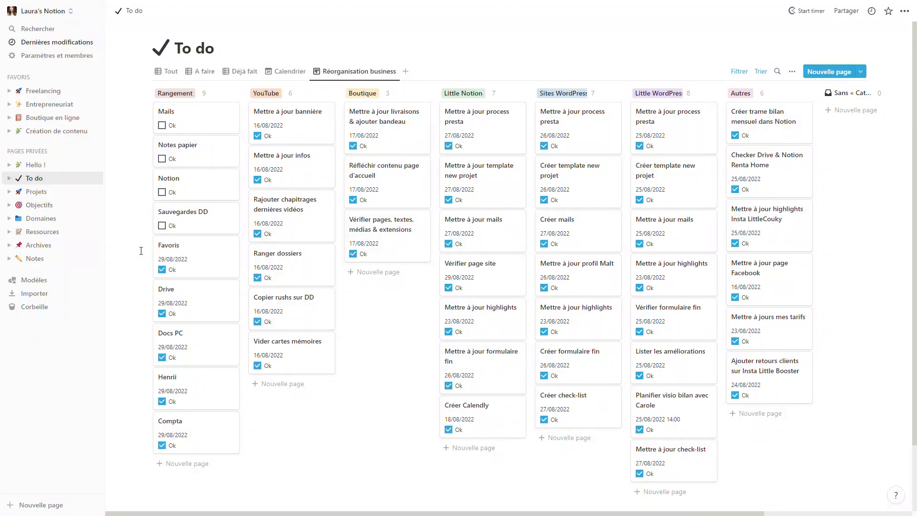
Mark the Sauvegardes DD and Notion tasks as Ok in To do and check the project's progress in Projets.
{"action": "left_click", "coordinate": [161, 226]}
{"action": "left_click", "coordinate": [161, 192]}
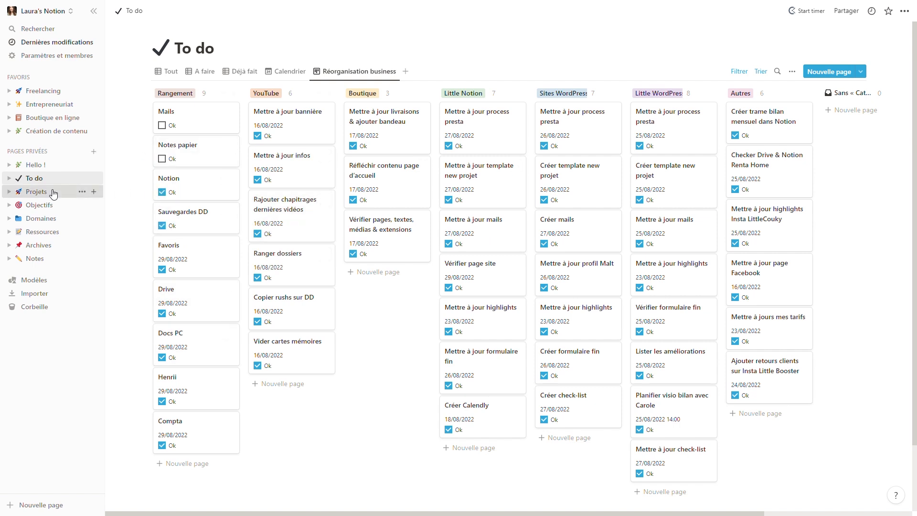
{"action": "left_click", "coordinate": [36, 192]}
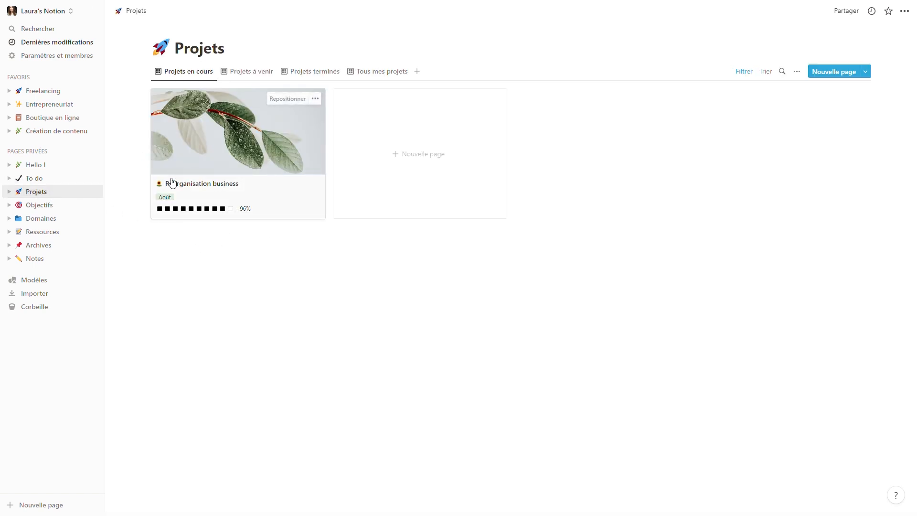
Mark the Notes papier and Mails tasks as Ok in To do and go back to the Projets page.
{"action": "left_click", "coordinate": [39, 179]}
{"action": "left_click", "coordinate": [162, 159]}
{"action": "left_click", "coordinate": [162, 125]}
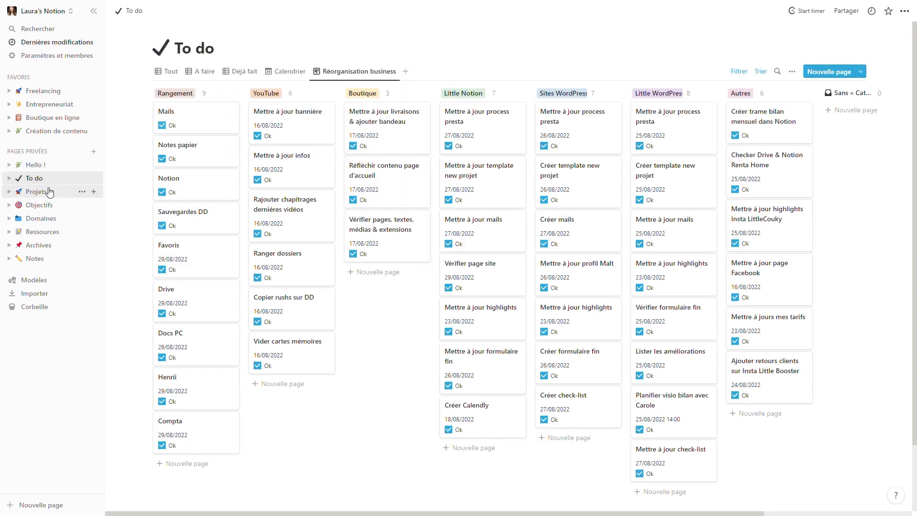
{"action": "left_click", "coordinate": [37, 191]}
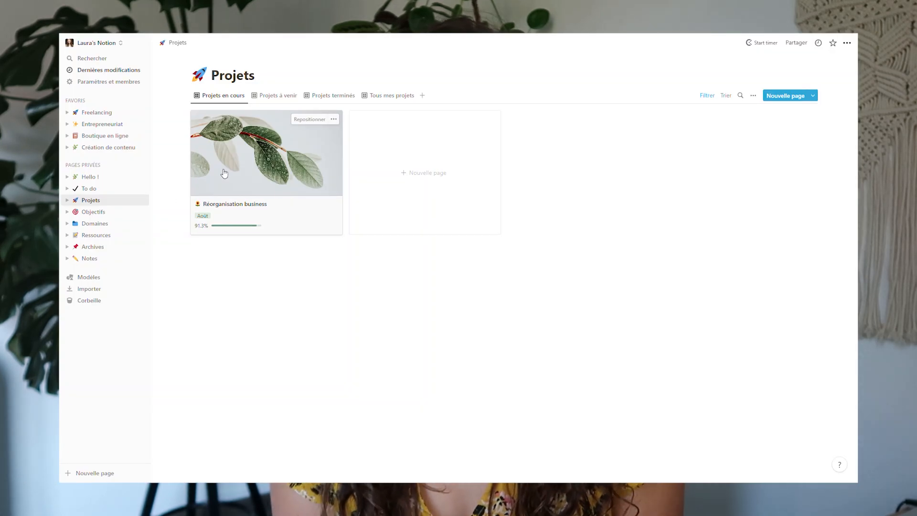
{"action": "left_click", "coordinate": [314, 231]}
{"action": "left_click", "coordinate": [278, 73]}
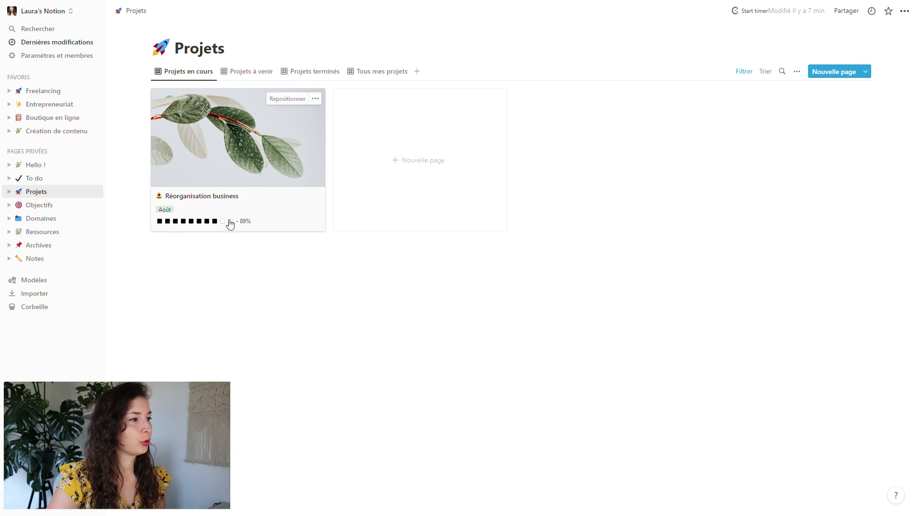
Mark the Sauvegardes DD, Notion and Notes papier tasks as Ok in To do and view the progress bar in Projets.
{"action": "left_click", "coordinate": [41, 184]}
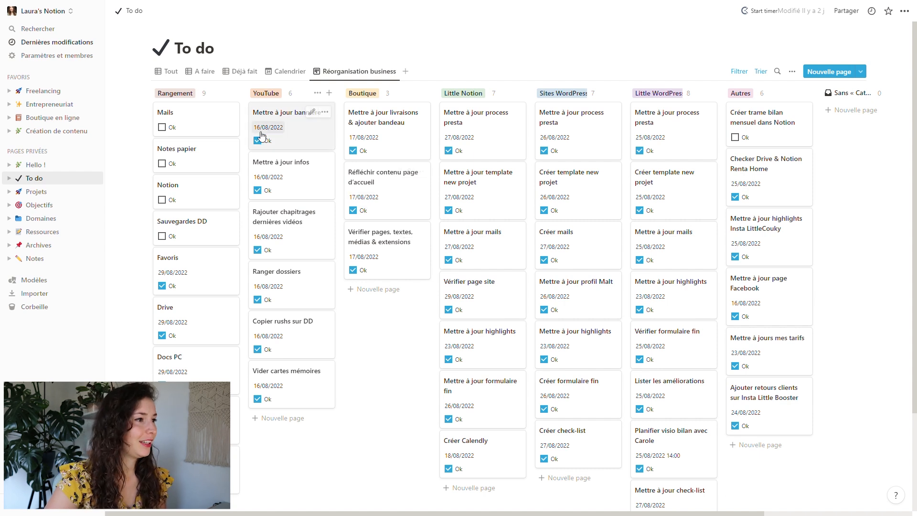
{"action": "left_click", "coordinate": [162, 236]}
{"action": "left_click", "coordinate": [162, 200]}
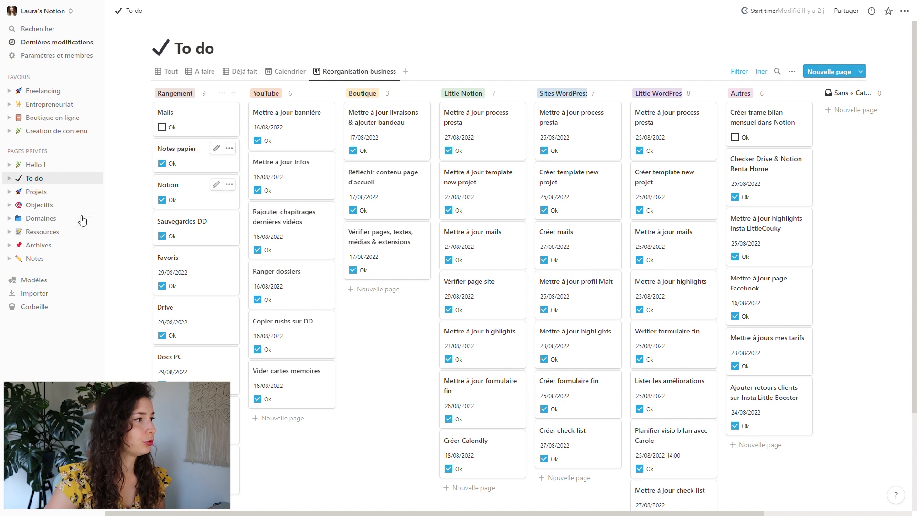
{"action": "left_click", "coordinate": [72, 192]}
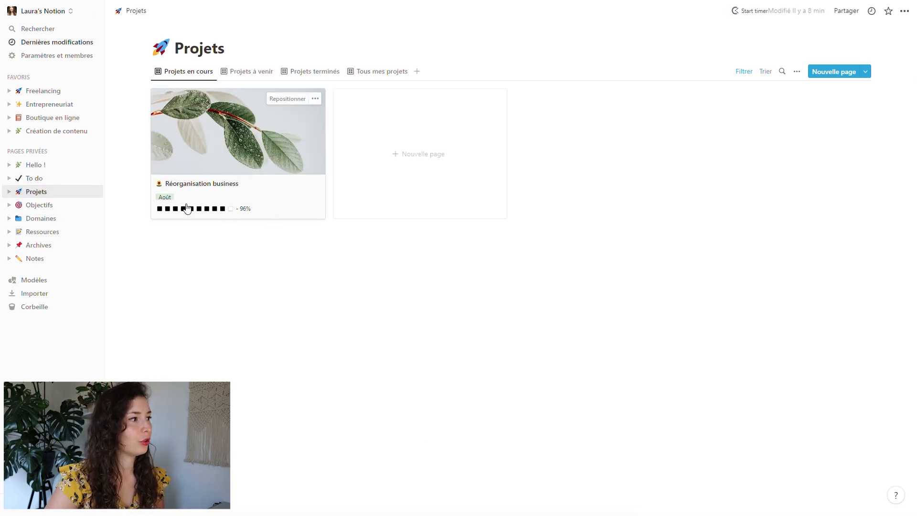
Clear the Ok mark from the Notes papier, Notion and Sauvegardes DD tasks and view the project's progress in Projets.
{"action": "left_click", "coordinate": [42, 180]}
{"action": "left_click", "coordinate": [162, 164]}
{"action": "left_click", "coordinate": [162, 200]}
{"action": "left_click", "coordinate": [162, 237]}
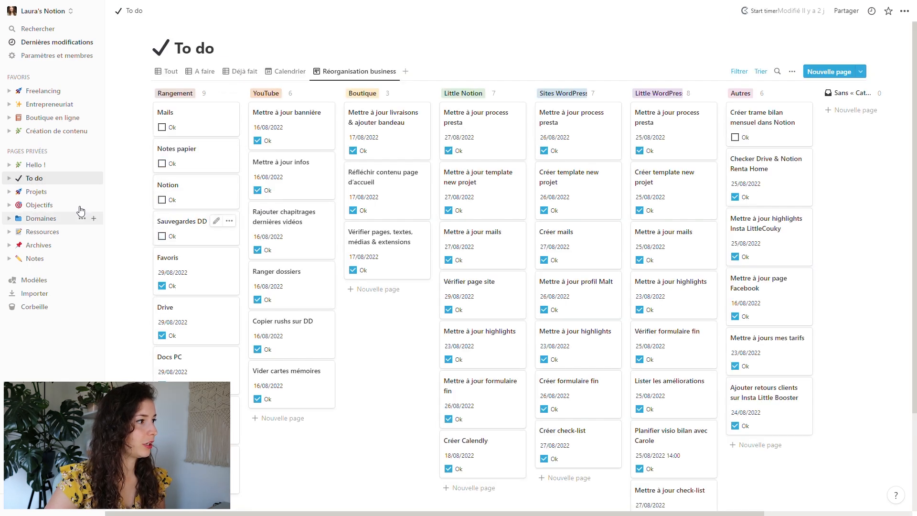
{"action": "left_click", "coordinate": [61, 191]}
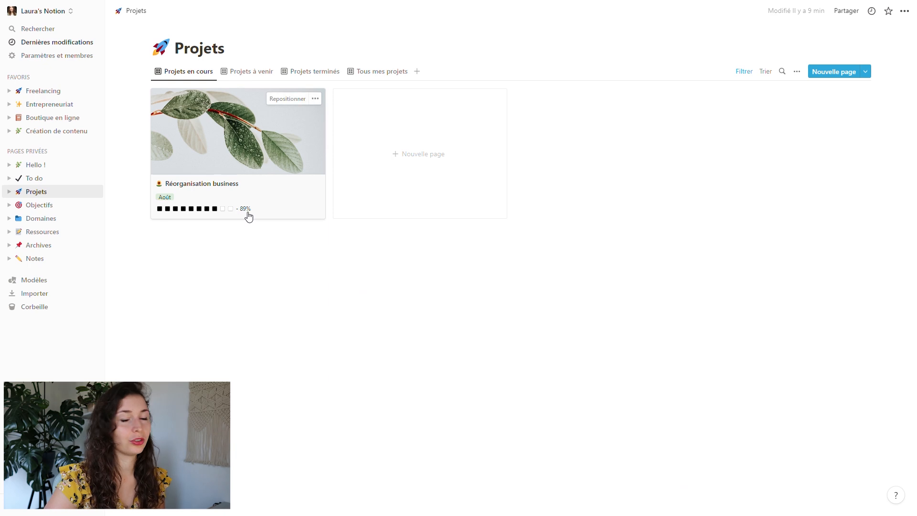
Mark all remaining Rangement tasks and "Créer trame bilan mensuel dans Notion" as Ok in To do and view the completed project in Projets.
{"action": "left_click", "coordinate": [45, 178]}
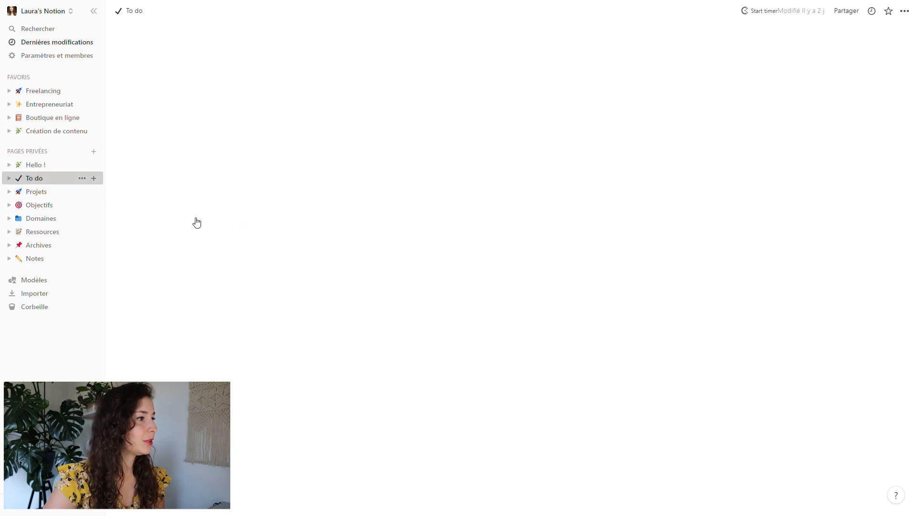
{"action": "left_click", "coordinate": [162, 236]}
{"action": "left_click", "coordinate": [162, 200]}
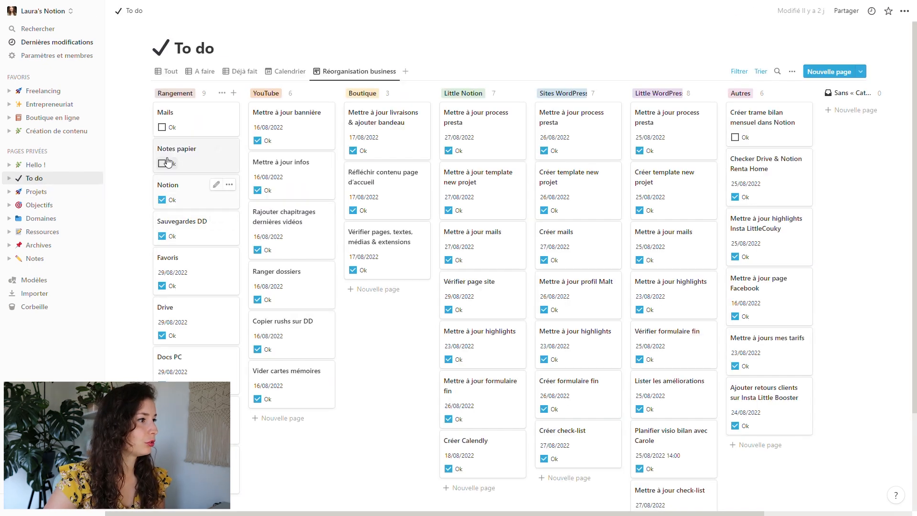
{"action": "left_click", "coordinate": [161, 127]}
{"action": "left_click", "coordinate": [736, 138]}
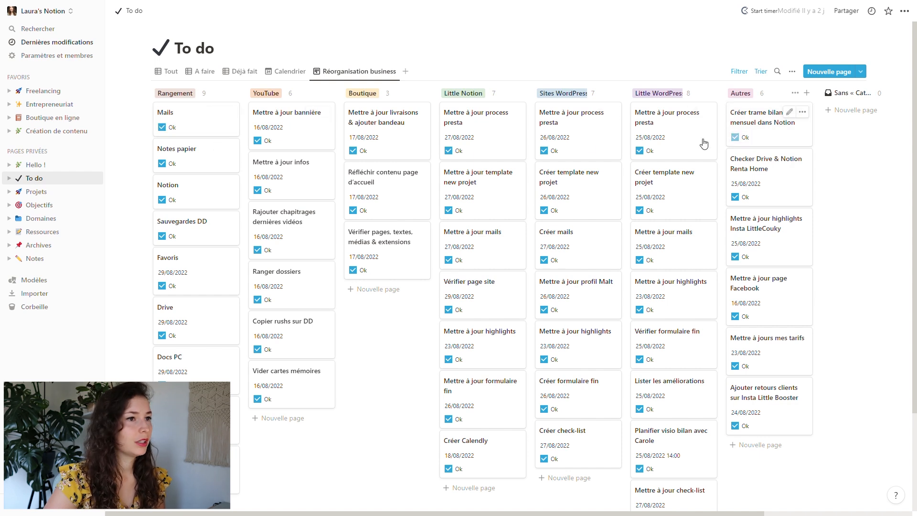
{"action": "left_click", "coordinate": [38, 191]}
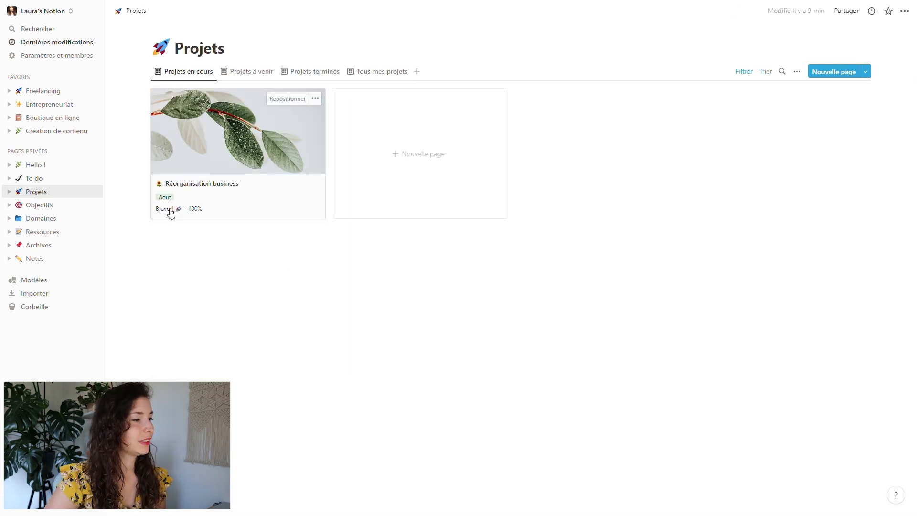
Clear the Ok mark from the Mails, Notes papier, Notion and Sauvegardes DD tasks and return to Projets.
{"action": "left_click", "coordinate": [29, 180]}
{"action": "left_click", "coordinate": [162, 128]}
{"action": "left_click", "coordinate": [162, 164]}
{"action": "left_click", "coordinate": [162, 199]}
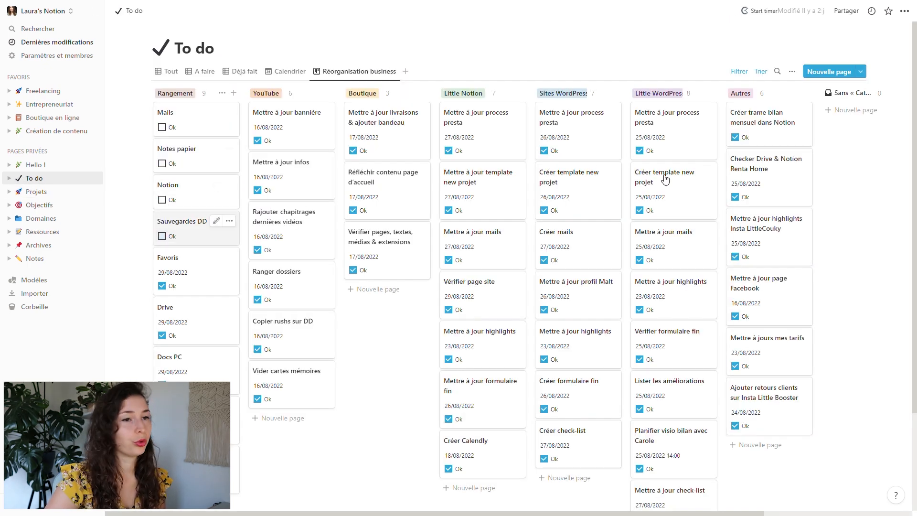
{"action": "left_click", "coordinate": [42, 194]}
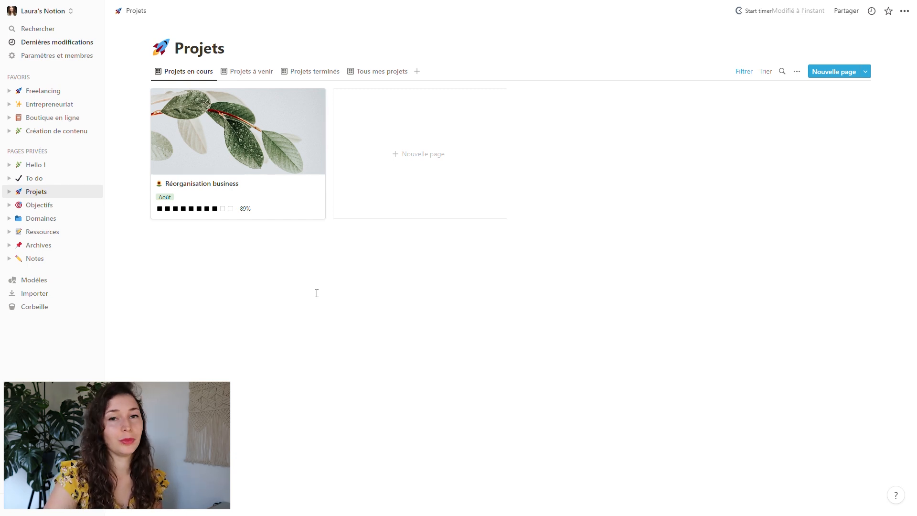
Open the Réorganisation business project as a full page and inspect the settings of its Tâches faites property.
{"action": "left_click", "coordinate": [285, 192]}
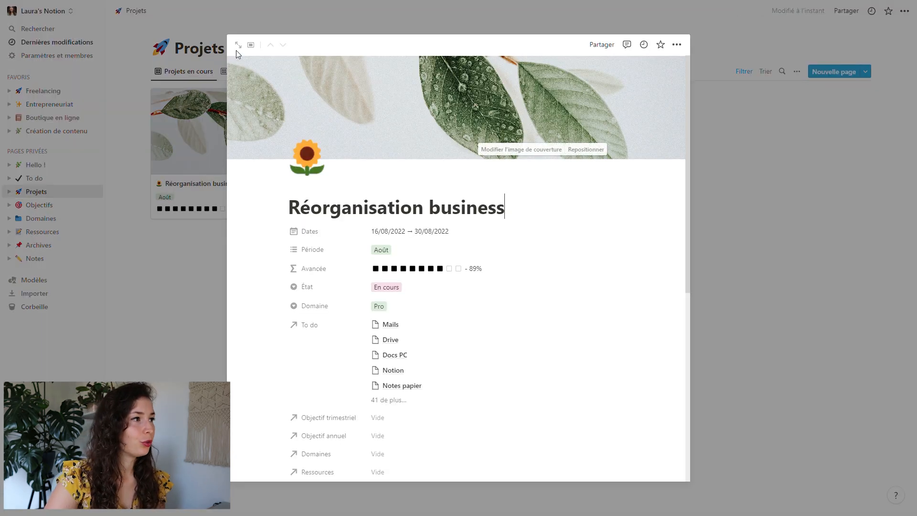
{"action": "left_click", "coordinate": [236, 46]}
{"action": "scroll", "coordinate": [325, 230], "scroll_direction": "down", "scroll_amount": 5}
{"action": "scroll", "coordinate": [314, 259], "scroll_direction": "down", "scroll_amount": 2}
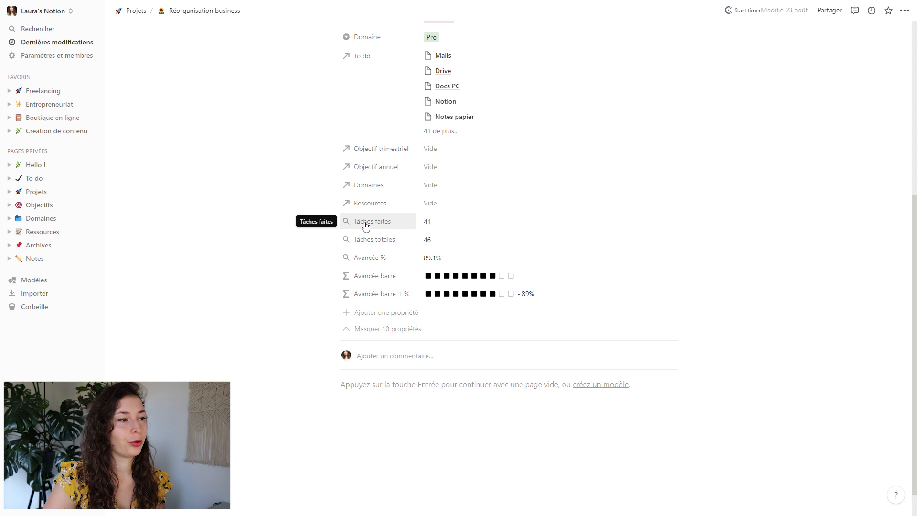
{"action": "left_click", "coordinate": [336, 225]}
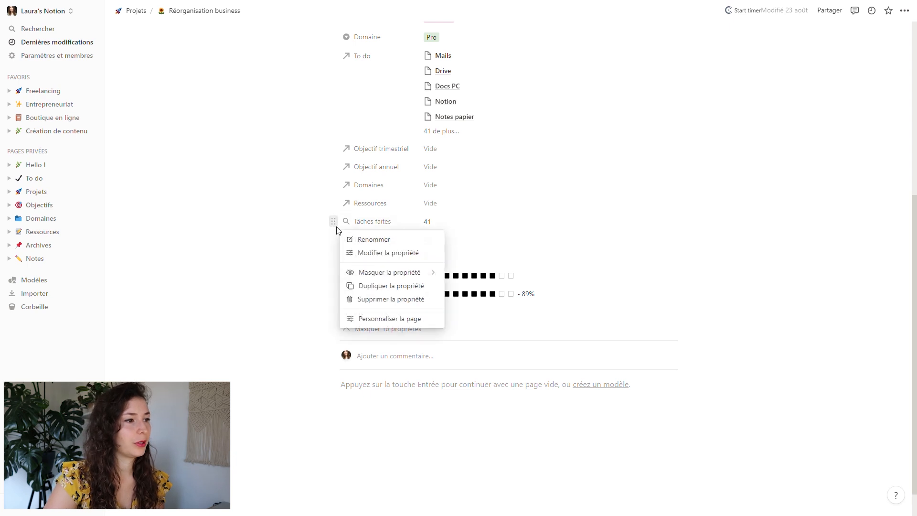
{"action": "left_click", "coordinate": [395, 253]}
{"action": "left_click", "coordinate": [247, 255]}
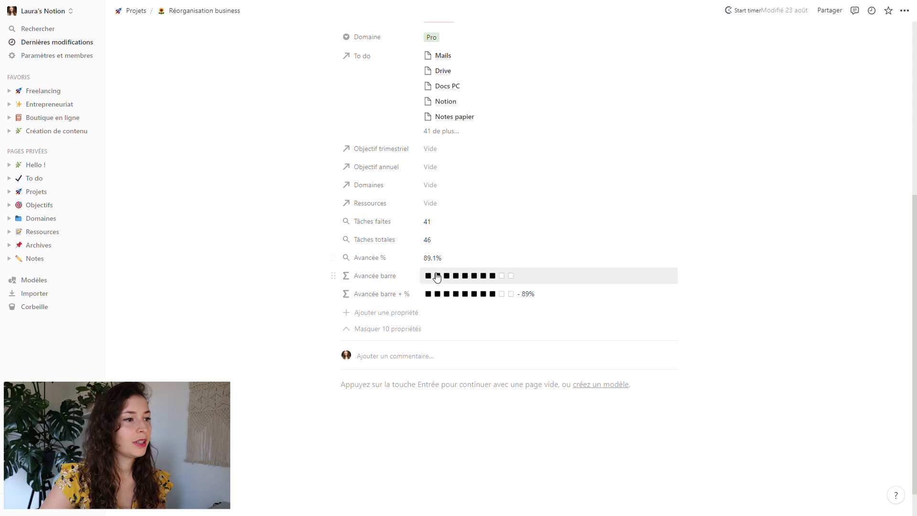
Open the formula of the Avancée barre property, select its entire text to review it, and close the editor without changes.
{"action": "left_click", "coordinate": [387, 278]}
{"action": "left_click", "coordinate": [391, 309]}
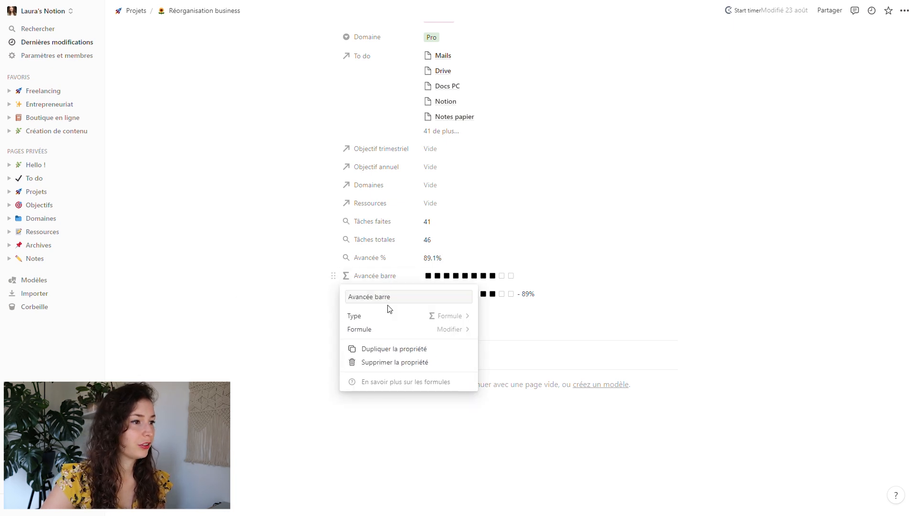
{"action": "left_click", "coordinate": [445, 329]}
{"action": "left_click_drag", "start_coordinate": [204, 110], "coordinate": [402, 161]}
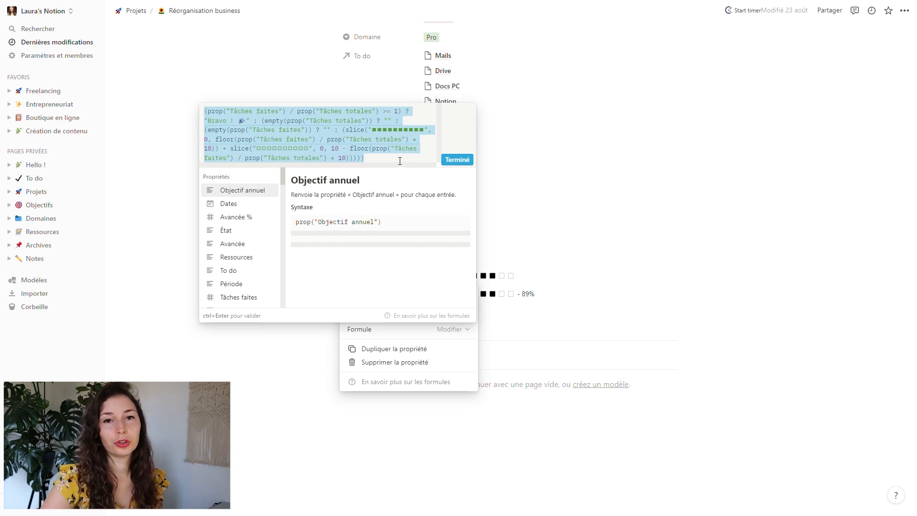
{"action": "left_click", "coordinate": [278, 295]}
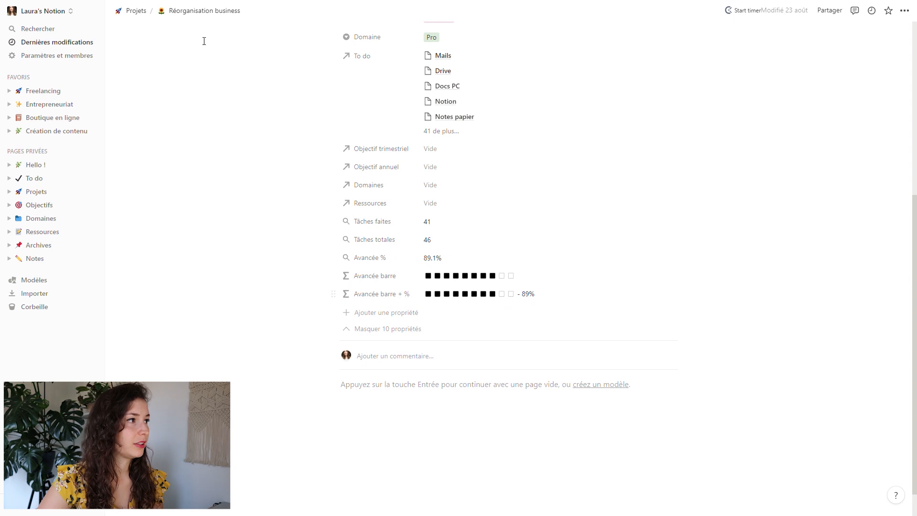
Return to Projets, reopen Réorganisation business as a full page and review its progress properties.
{"action": "left_click", "coordinate": [136, 12]}
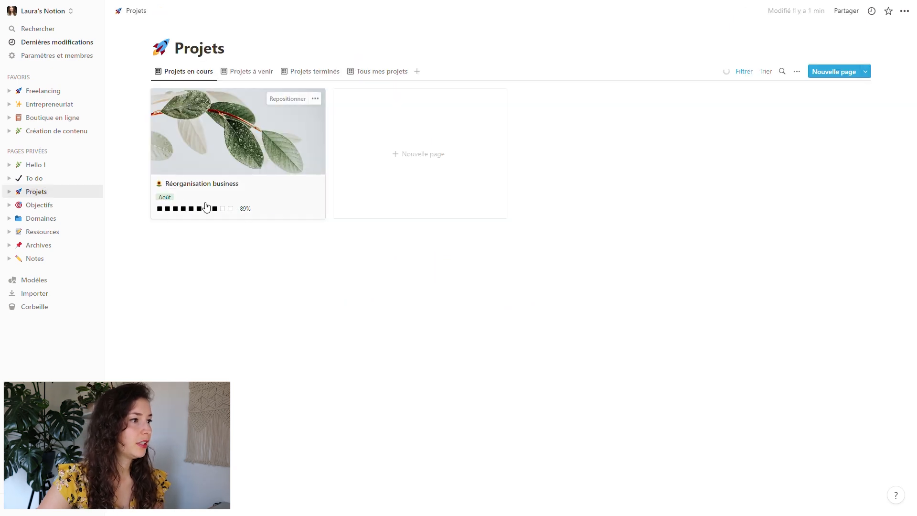
{"action": "left_click", "coordinate": [206, 207]}
{"action": "left_click", "coordinate": [240, 46]}
{"action": "scroll", "coordinate": [430, 342], "scroll_direction": "down", "scroll_amount": 3}
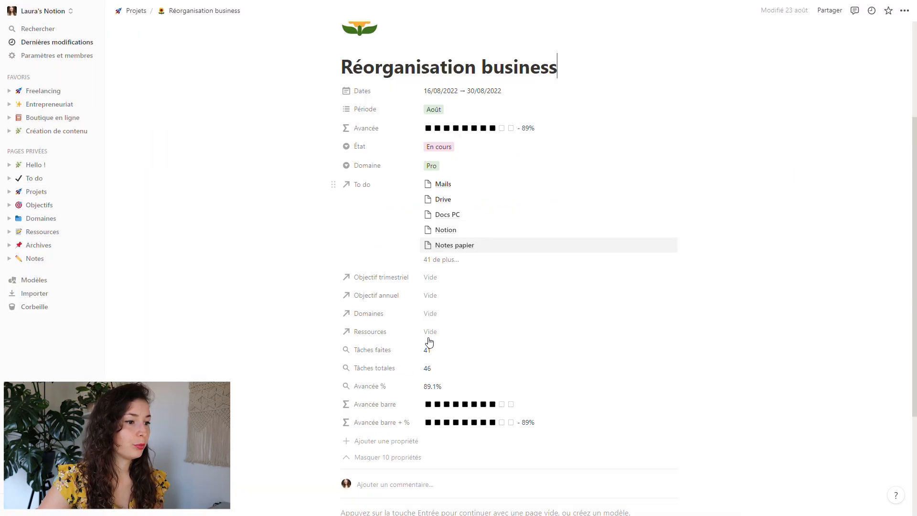
{"action": "scroll", "coordinate": [430, 342], "scroll_direction": "down", "scroll_amount": 3}
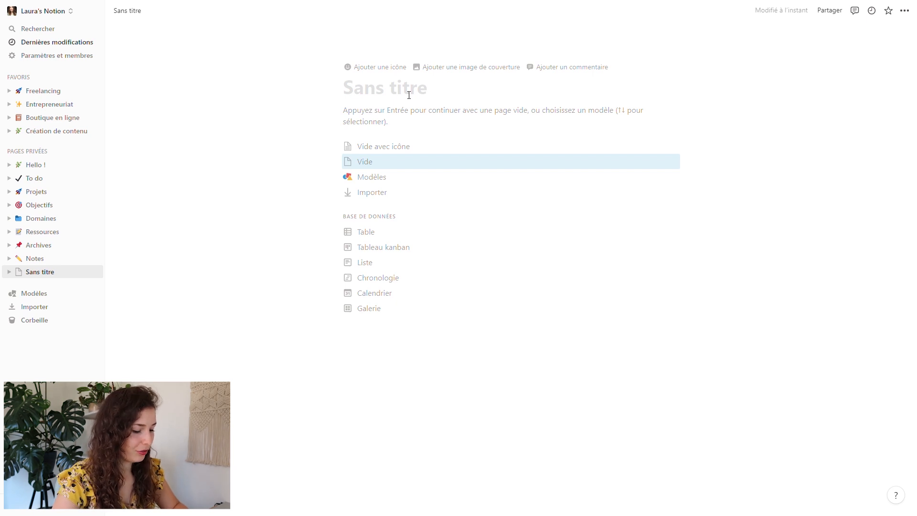
Insert a full-page database in the empty untitled page and title it To do list.
{"action": "left_click", "coordinate": [408, 116]}
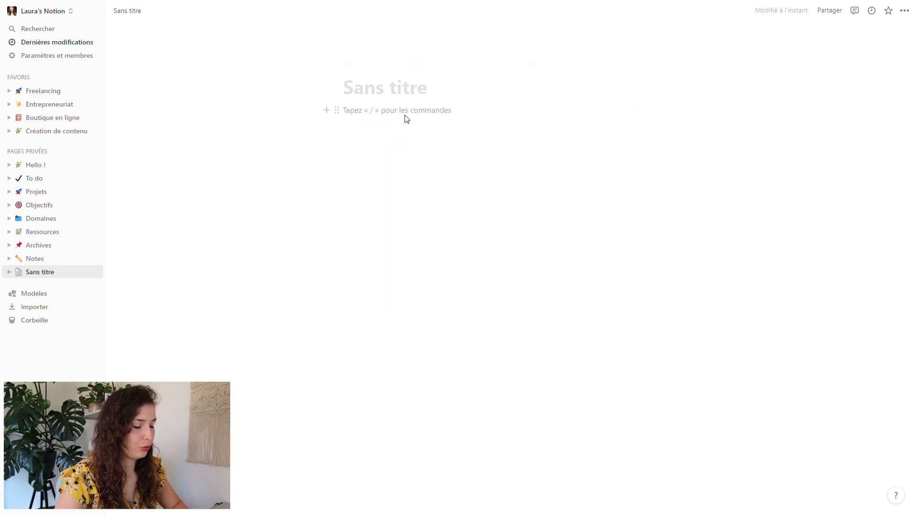
{"action": "type", "text": "/base"}
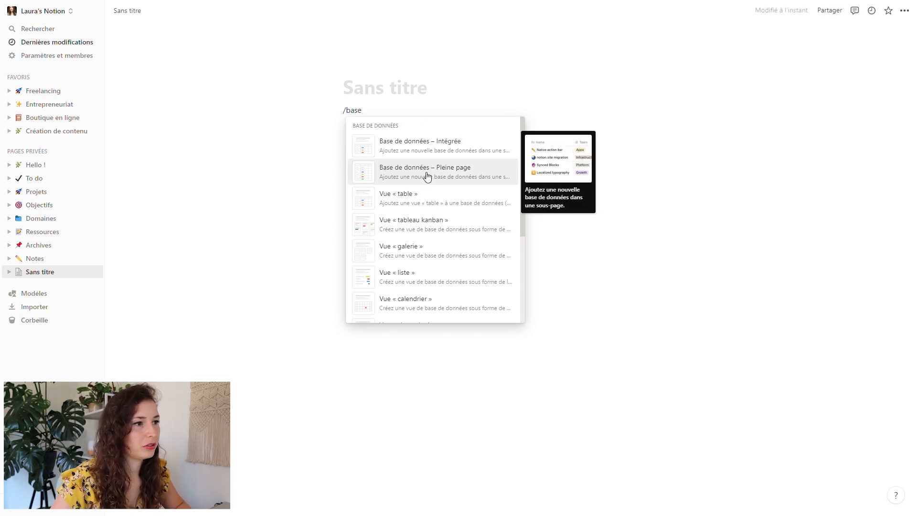
{"action": "left_click", "coordinate": [427, 178]}
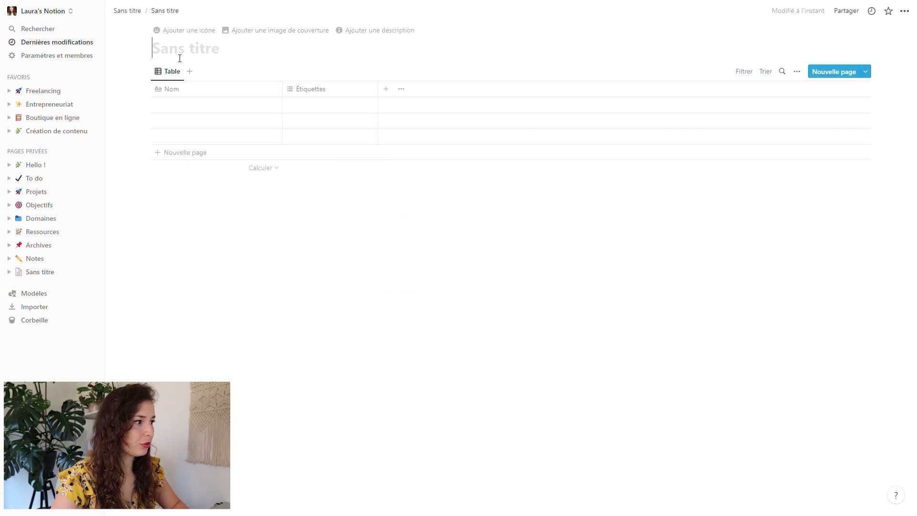
{"action": "type", "text": "To d"}
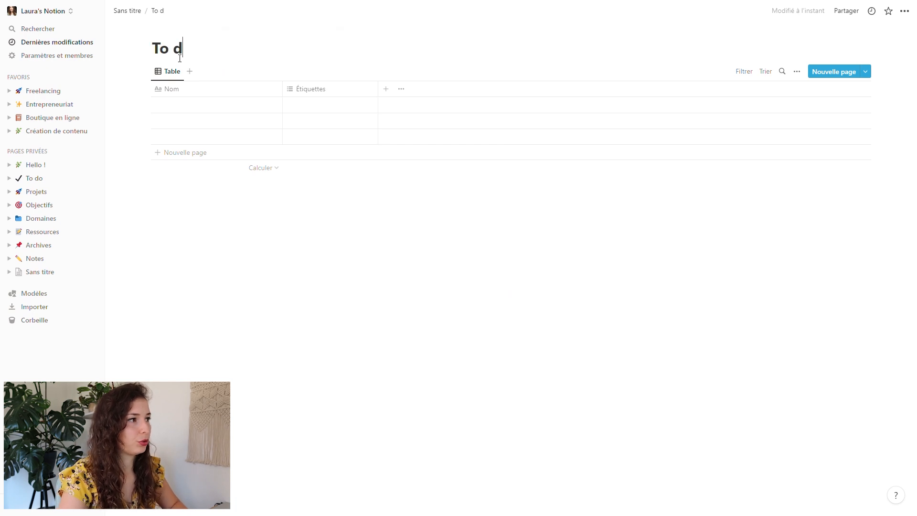
{"action": "type", "text": "o list"}
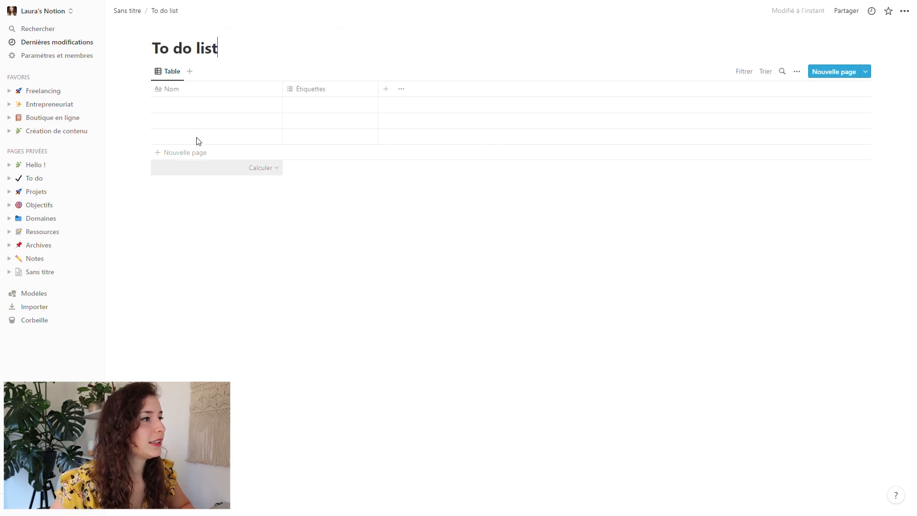
Rename the database's Nom title property to Tâche.
{"action": "left_click", "coordinate": [187, 94]}
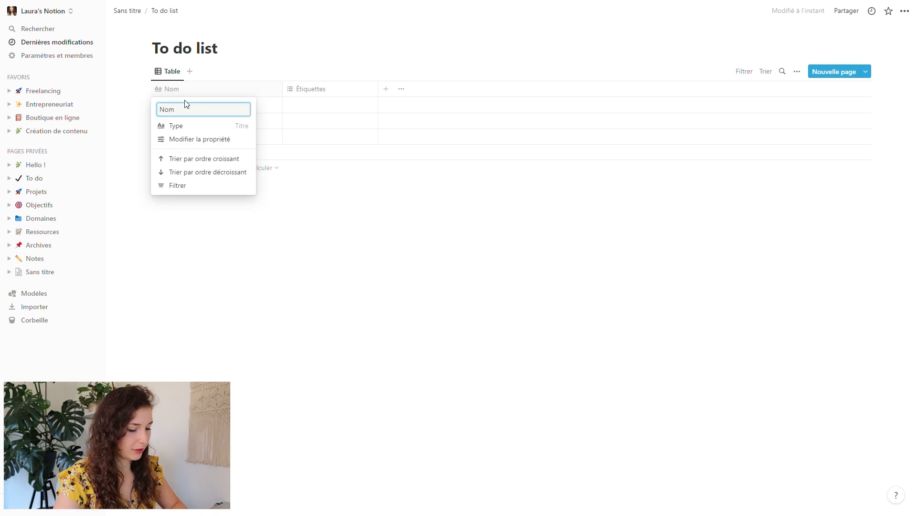
{"action": "key", "text": "BackSpace"}
{"action": "key", "text": "BackSpace"}
{"action": "type", "text": "Ta"}
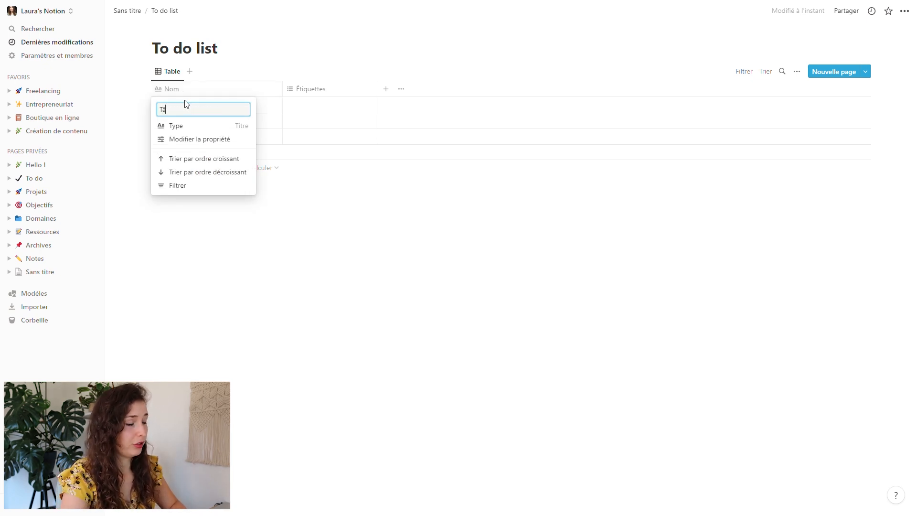
{"action": "left_click", "coordinate": [323, 91]}
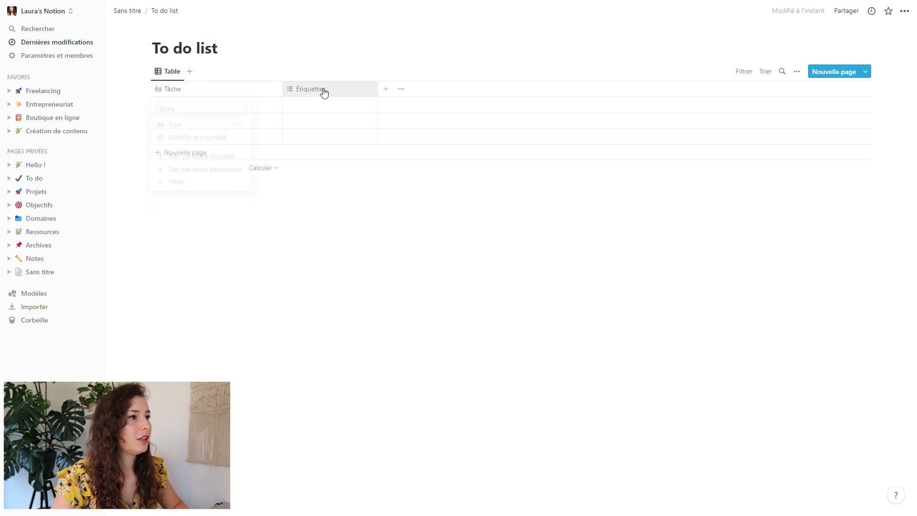
Delete the Étiquettes property from the To do list database and confirm the deletion.
{"action": "left_click", "coordinate": [321, 90]}
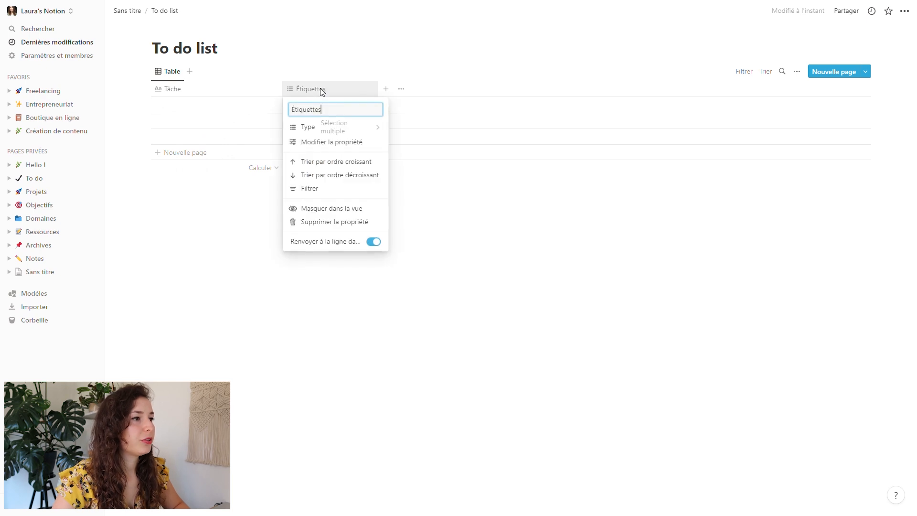
{"action": "left_click", "coordinate": [321, 222]}
{"action": "left_click", "coordinate": [433, 270]}
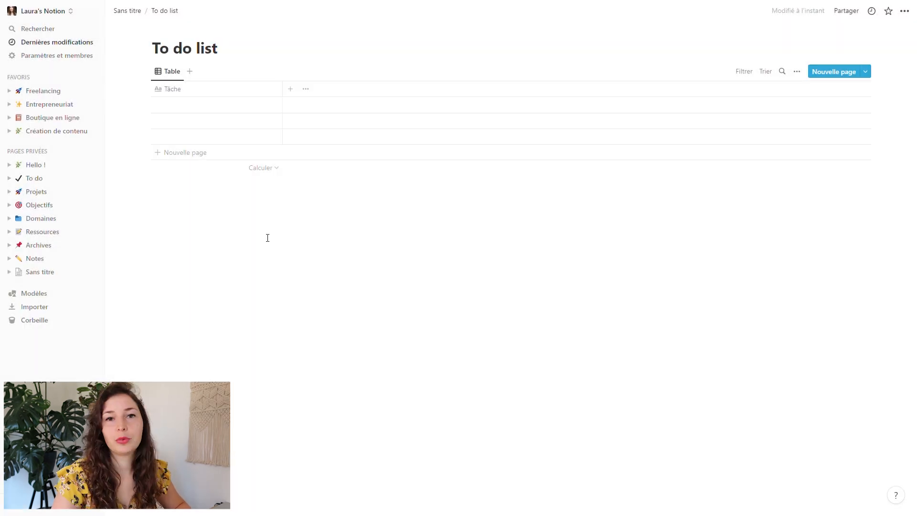
Add a Date property to the To do list database.
{"action": "left_click", "coordinate": [290, 88]}
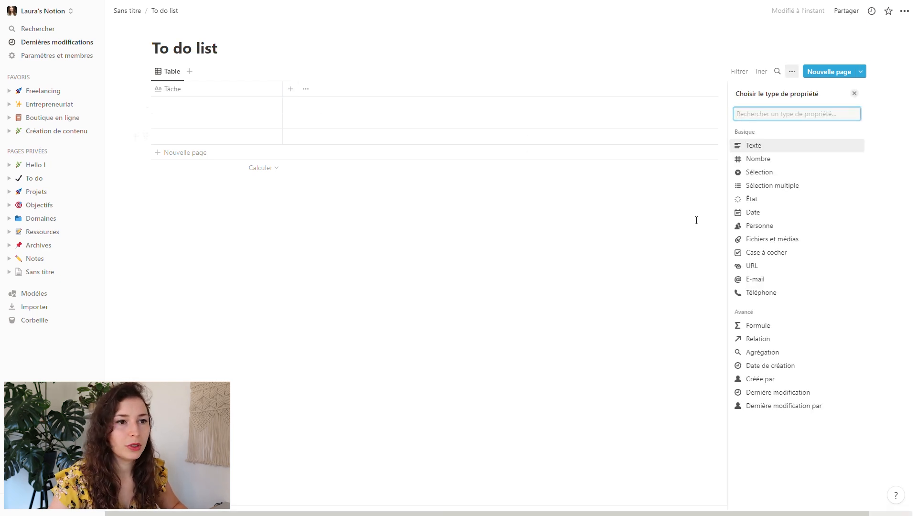
{"action": "left_click", "coordinate": [764, 212]}
{"action": "left_click", "coordinate": [297, 109]}
Set the Date property's date format to Jour/mois/année and its time format to 24 heures.
{"action": "left_click", "coordinate": [328, 92]}
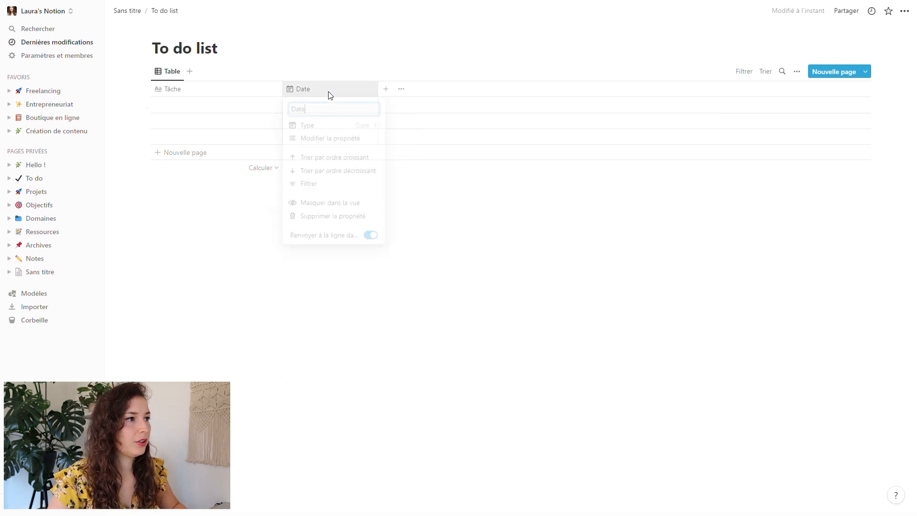
{"action": "left_click", "coordinate": [337, 143]}
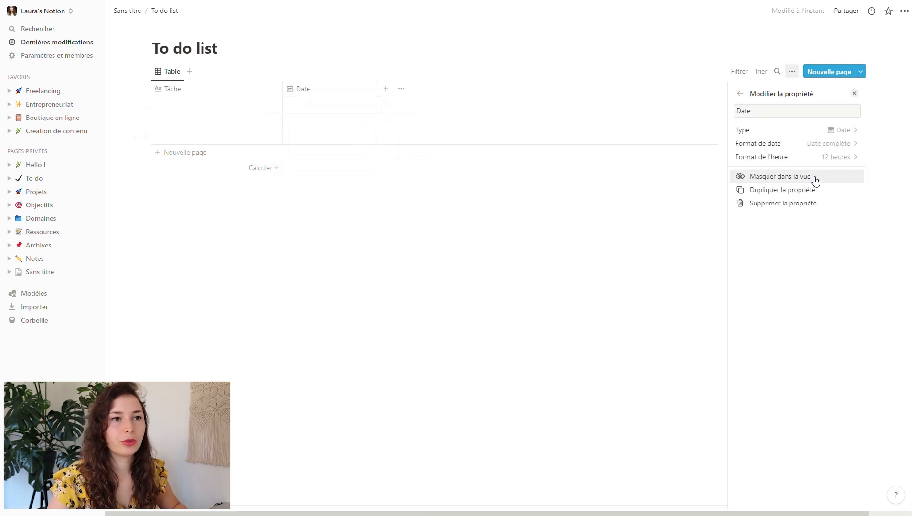
{"action": "left_click", "coordinate": [850, 145]}
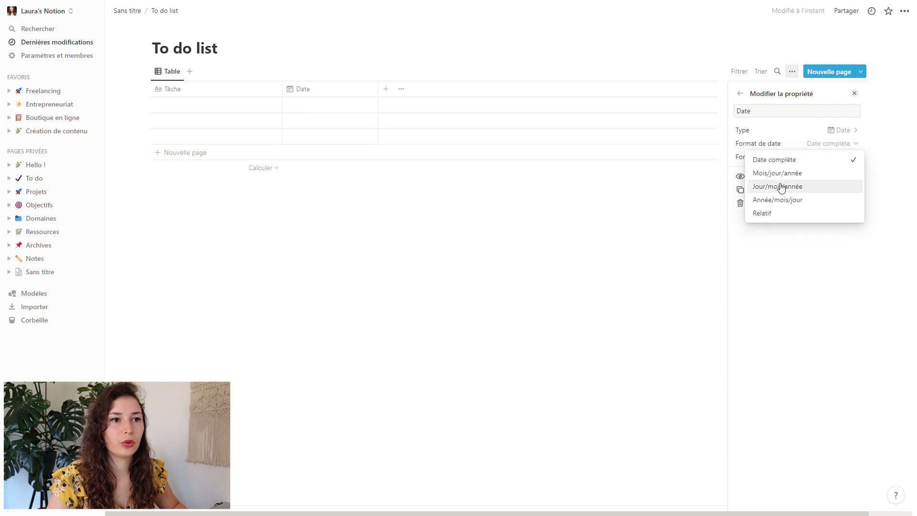
{"action": "left_click", "coordinate": [769, 187]}
{"action": "left_click", "coordinate": [841, 158]}
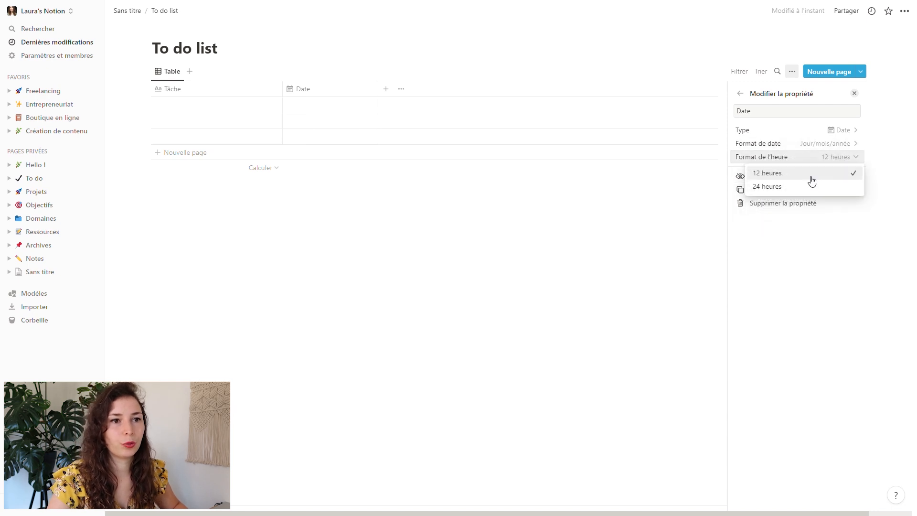
{"action": "left_click", "coordinate": [778, 191]}
{"action": "left_click", "coordinate": [628, 270]}
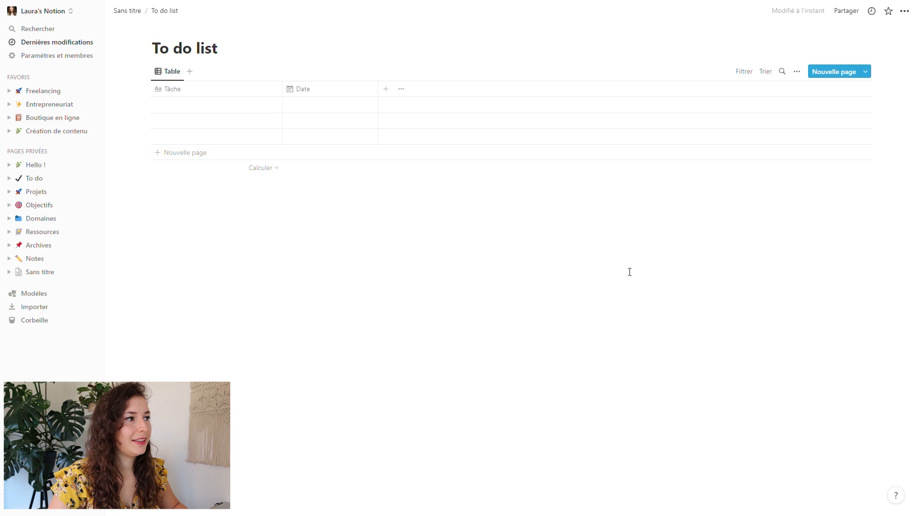
Add a Case à cocher property named Ok and place it as a narrow column before Tâche.
{"action": "left_click", "coordinate": [386, 89]}
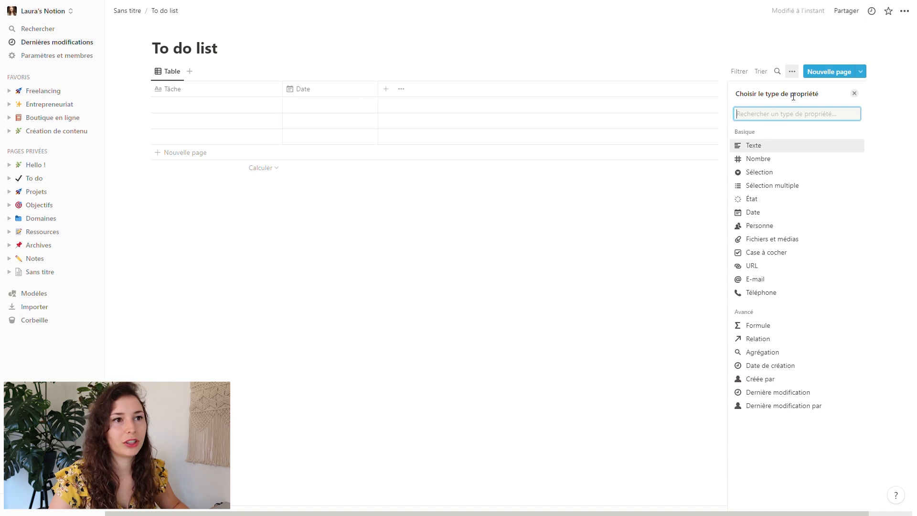
{"action": "left_click", "coordinate": [782, 254]}
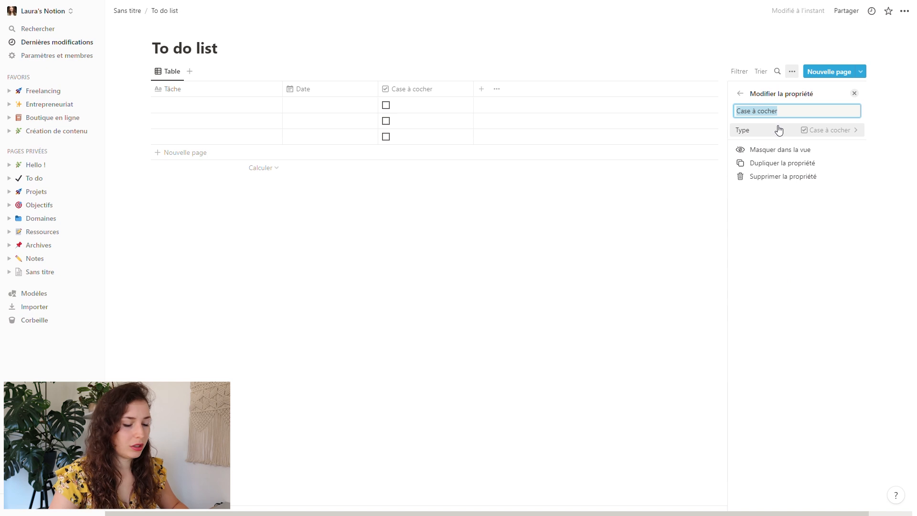
{"action": "type", "text": "Ok"}
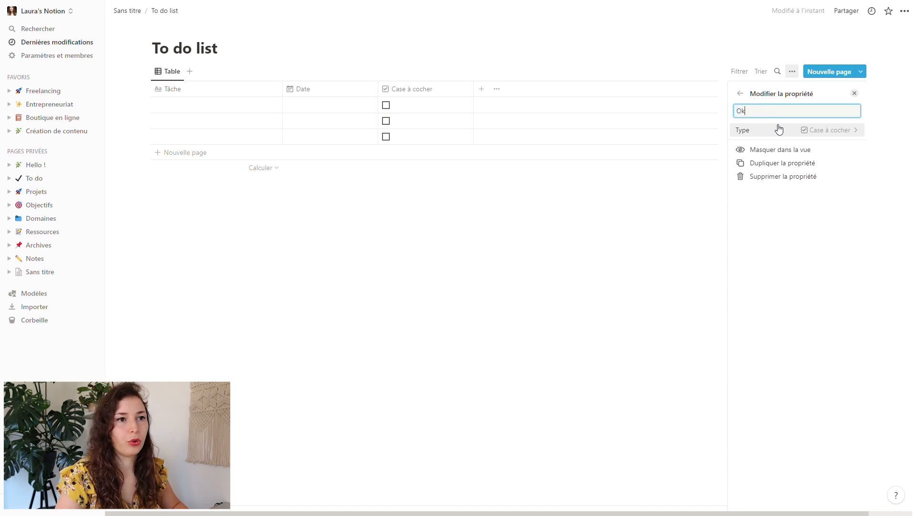
{"action": "left_click", "coordinate": [487, 268]}
{"action": "left_click_drag", "start_coordinate": [397, 90], "coordinate": [173, 88]}
{"action": "left_click_drag", "start_coordinate": [249, 89], "coordinate": [170, 100]}
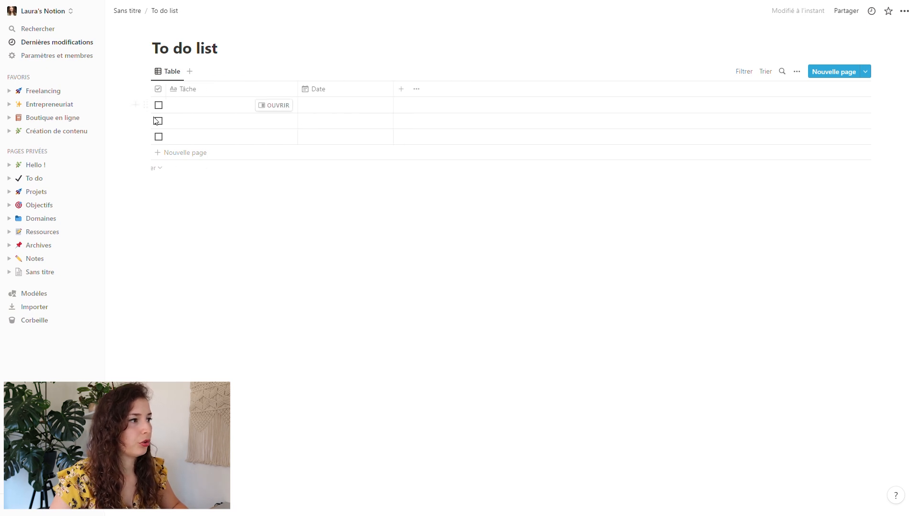
Name the three empty rows Tâche 1, Tâche 2 and Tâche 3.
{"action": "left_click", "coordinate": [208, 109]}
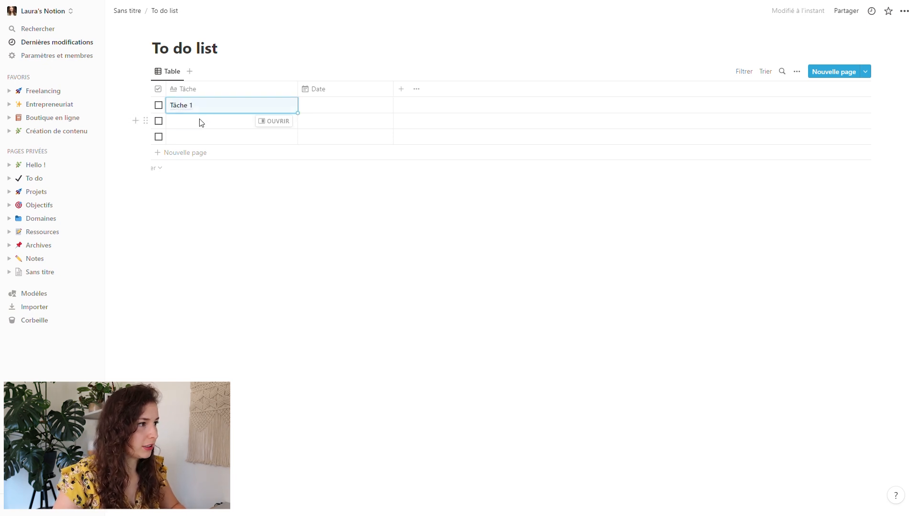
{"action": "left_click", "coordinate": [204, 123]}
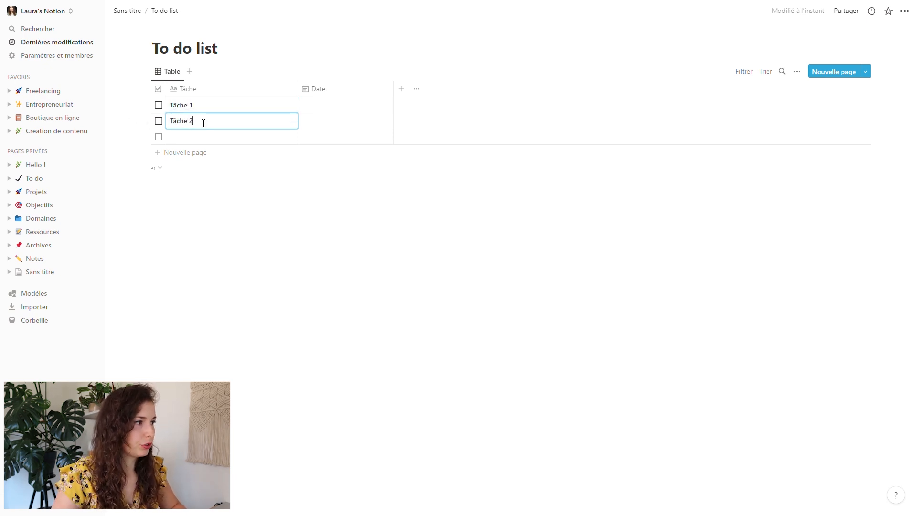
{"action": "left_click", "coordinate": [207, 141]}
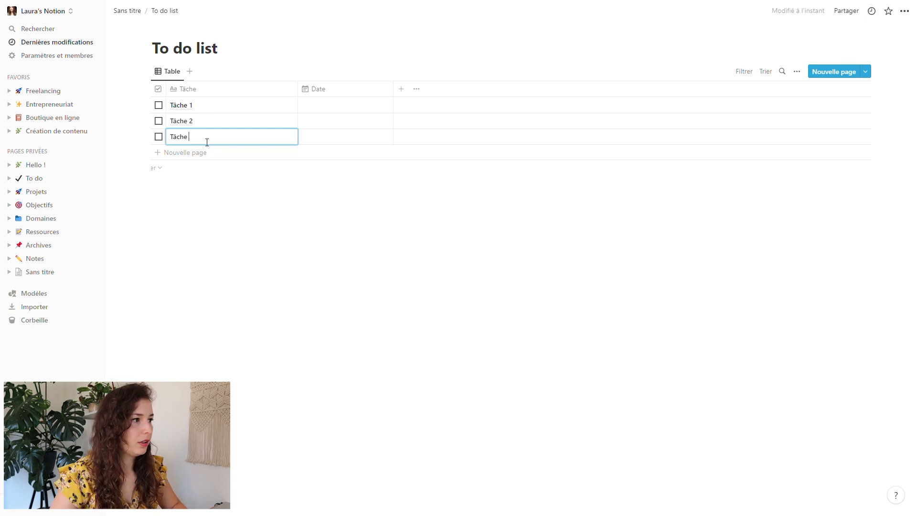
Set the dates of Tâche 1, Tâche 2 and Tâche 3 to 01/09/2022, 02/09/2022 and 03/09/2022 respectively.
{"action": "left_click", "coordinate": [344, 107]}
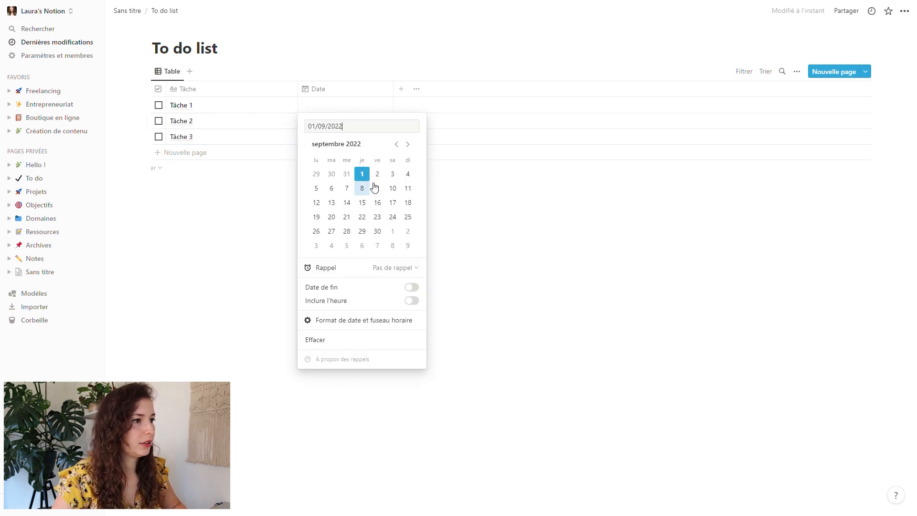
{"action": "left_click", "coordinate": [367, 177]}
{"action": "left_click", "coordinate": [285, 217]}
{"action": "left_click", "coordinate": [317, 123]}
{"action": "left_click", "coordinate": [378, 189]}
{"action": "left_click", "coordinate": [226, 255]}
{"action": "left_click", "coordinate": [315, 138]}
{"action": "left_click", "coordinate": [393, 206]}
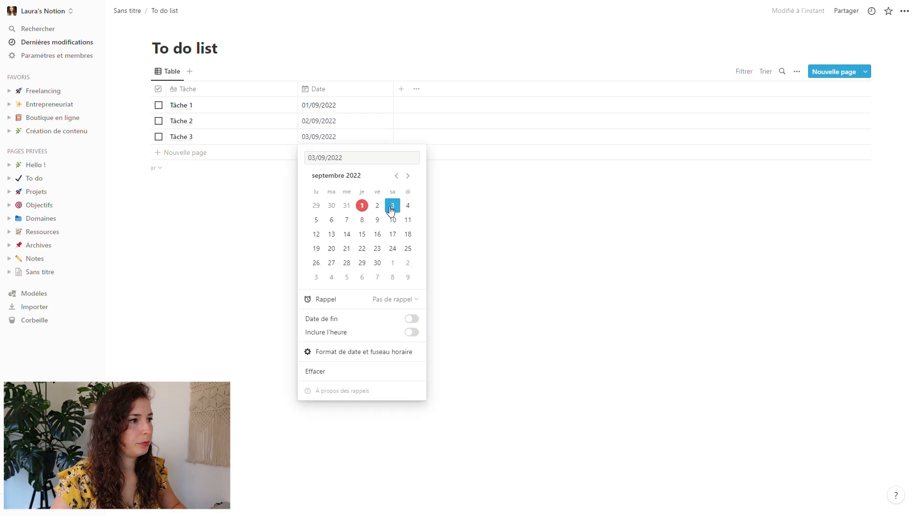
{"action": "left_click", "coordinate": [356, 101]}
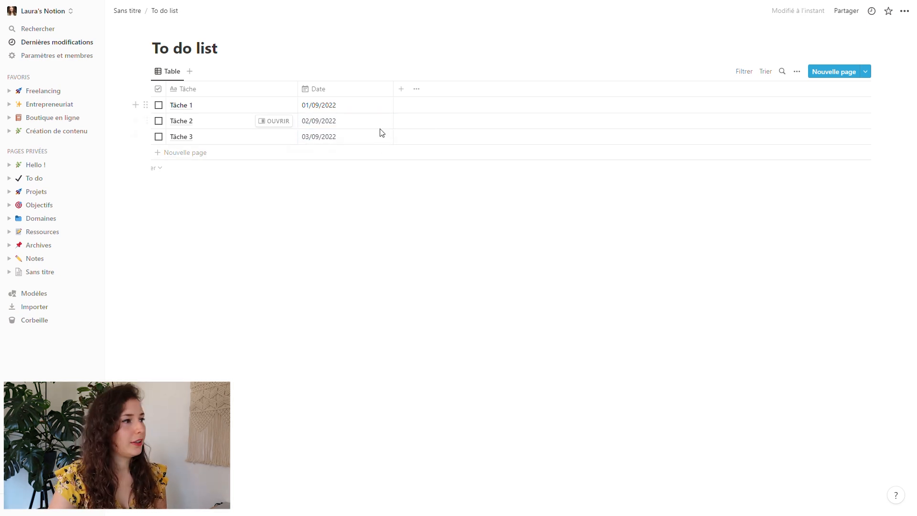
Mark Tâche 1 as done and rename the database To do list tuto.
{"action": "left_click", "coordinate": [159, 106]}
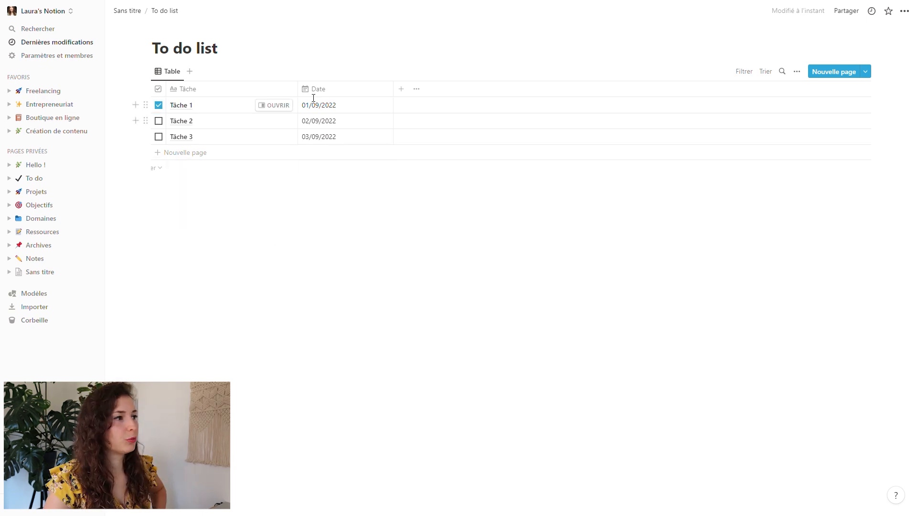
{"action": "type", "text": "tuto"}
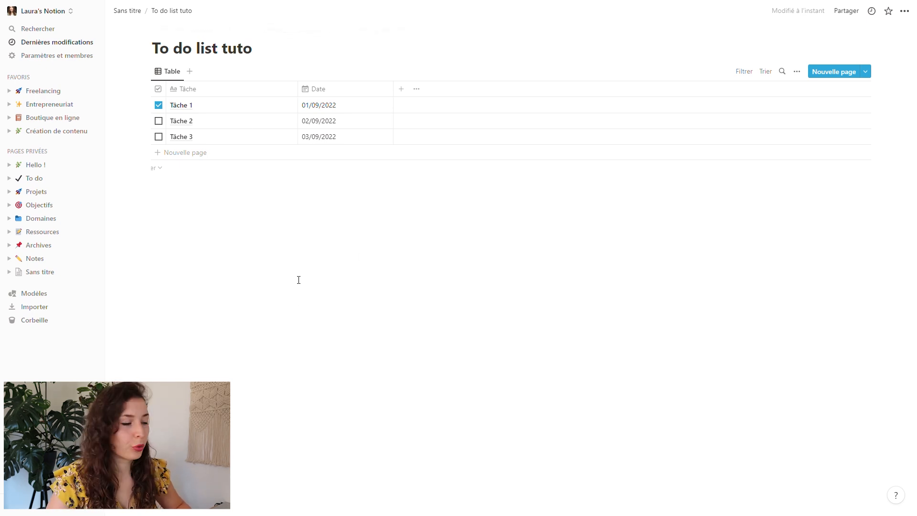
Create a private page titled Projets and insert a full-page database in it, also titled Projets.
{"action": "key", "text": "ctrl+n"}
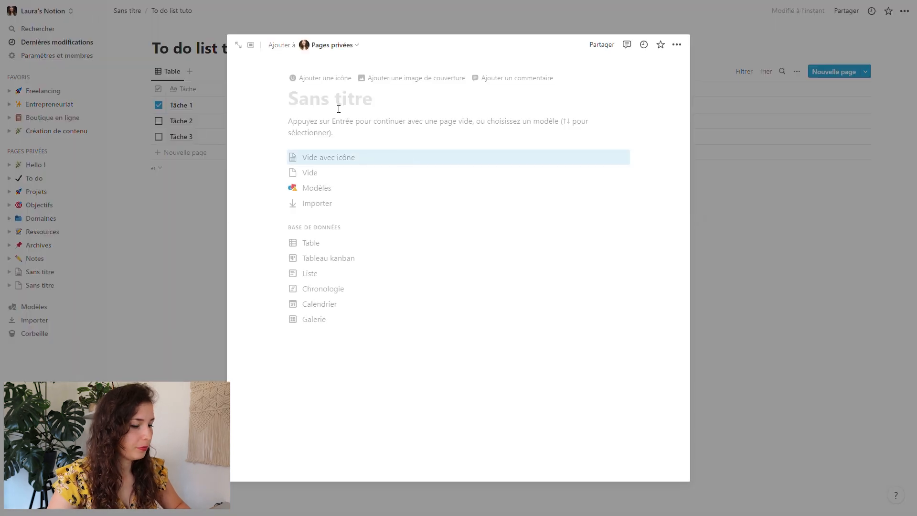
{"action": "type", "text": "Projets"}
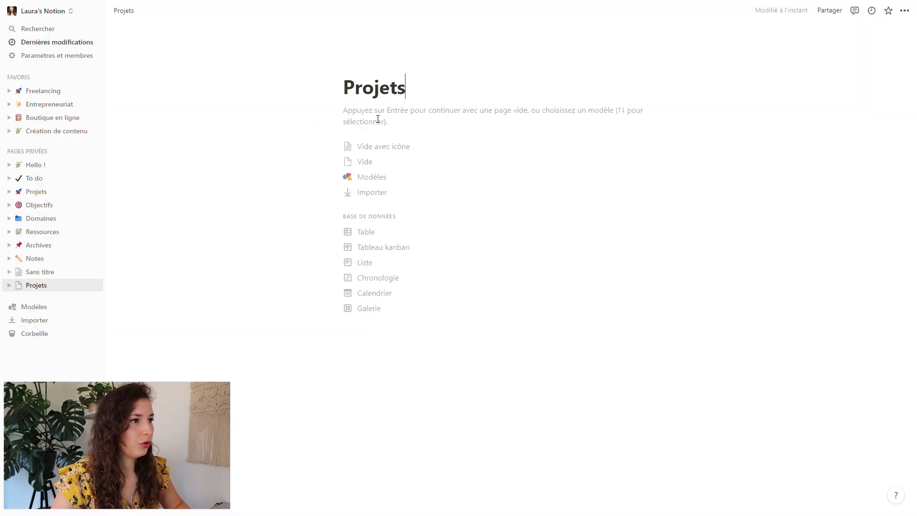
{"action": "key", "text": "Return"}
{"action": "type", "text": "/base"}
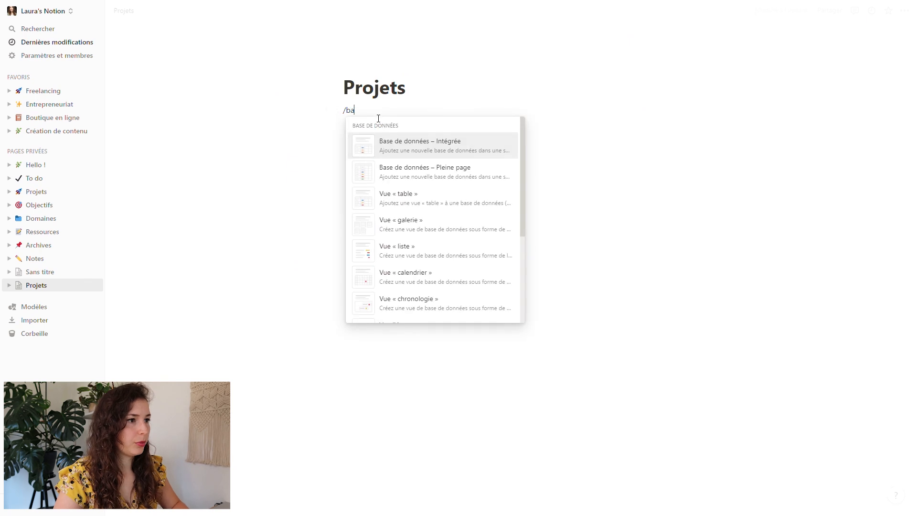
{"action": "key", "text": "Down"}
{"action": "key", "text": "Return"}
{"action": "type", "text": "Projets"}
Rename the Nom title property of the Projets database to Projet.
{"action": "left_click", "coordinate": [188, 93]}
{"action": "key", "text": "BackSpace"}
{"action": "key", "text": "BackSpace"}
{"action": "key", "text": "BackSpace"}
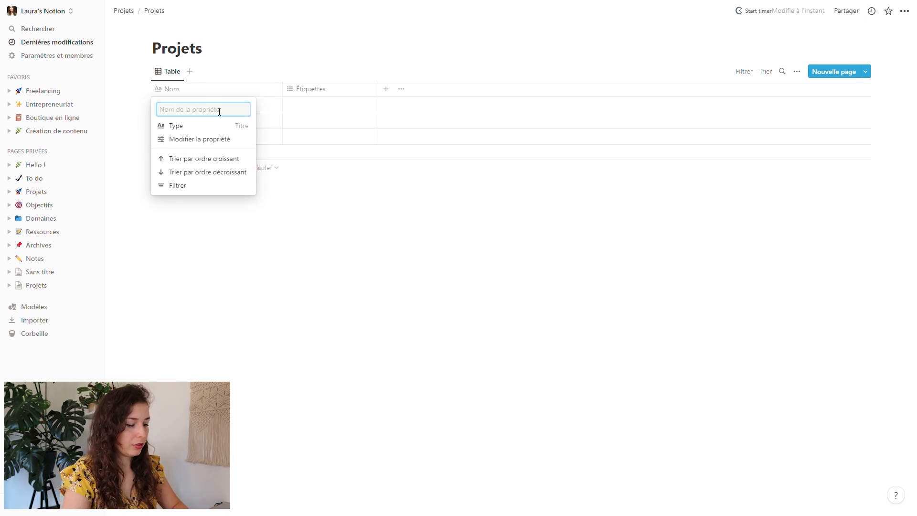
{"action": "type", "text": "Projet"}
{"action": "left_click", "coordinate": [372, 240]}
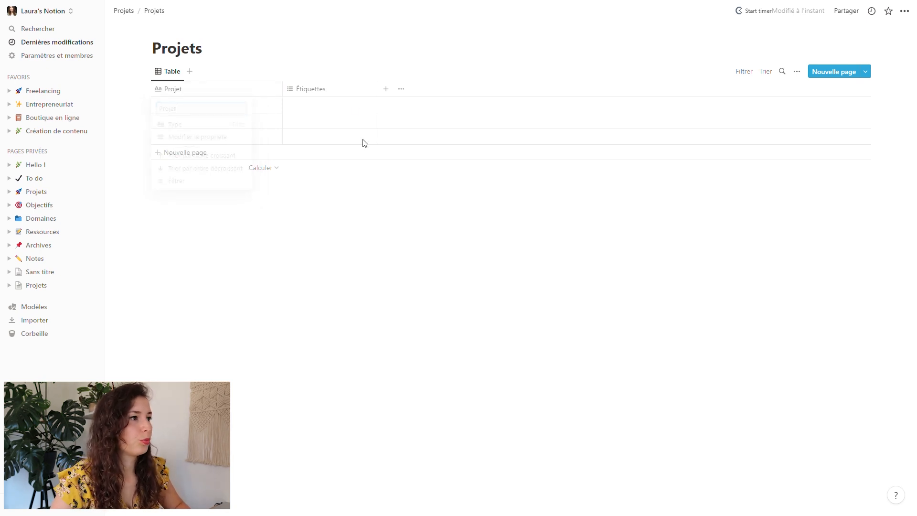
Create the tags Pro and Perso in the Étiquettes cell of the first project row.
{"action": "left_click", "coordinate": [321, 105]}
{"action": "type", "text": "Pro"}
{"action": "key", "text": "Return"}
{"action": "type", "text": "ërso"}
{"action": "key", "text": "BackSpace"}
{"action": "type", "text": "Pe"}
{"action": "key", "text": "Return"}
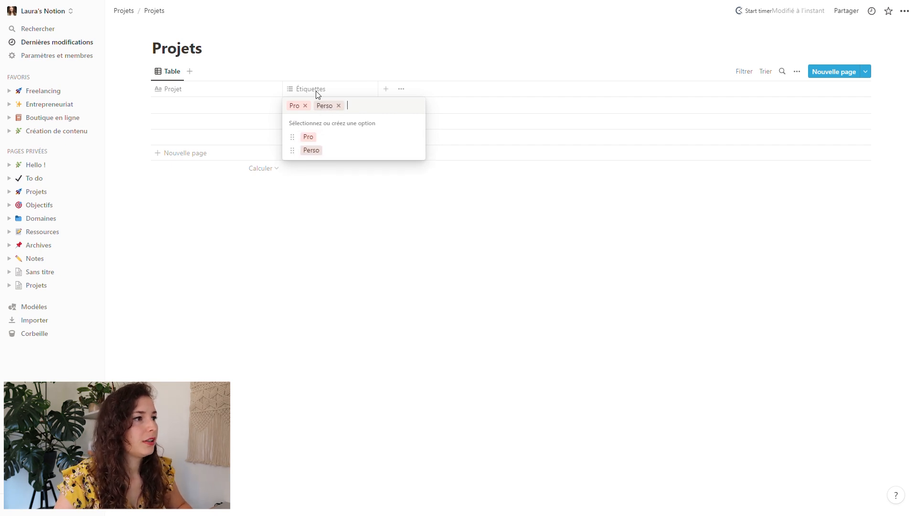
{"action": "left_click", "coordinate": [318, 93]}
Change the Étiquettes property type from multi-select to Sélection.
{"action": "left_click", "coordinate": [320, 92]}
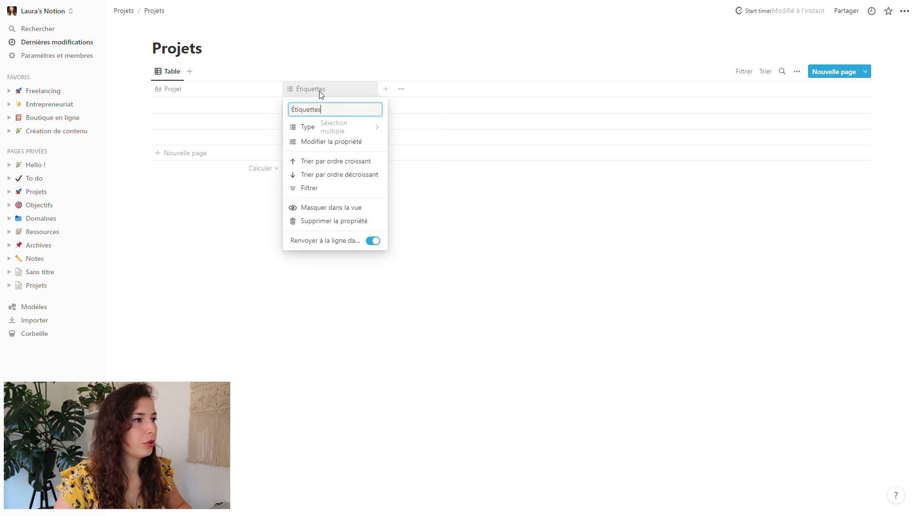
{"action": "left_click", "coordinate": [371, 132]}
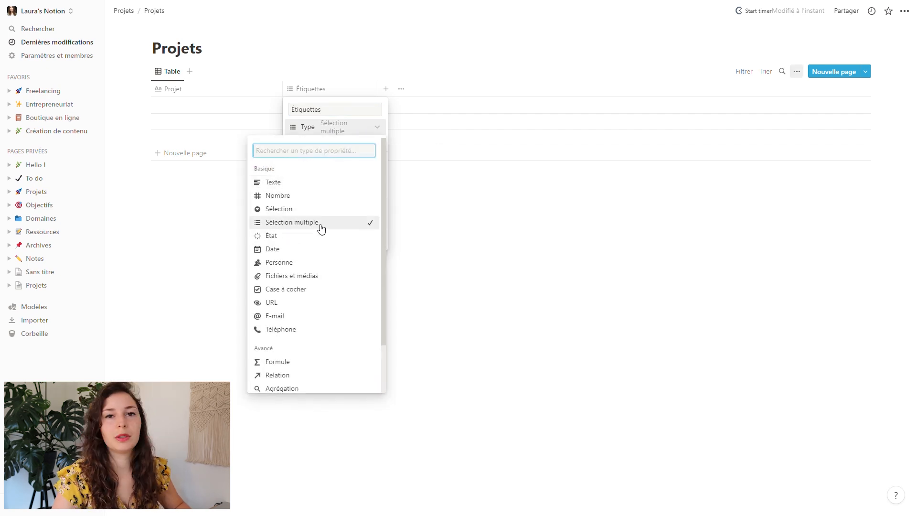
{"action": "left_click", "coordinate": [282, 213]}
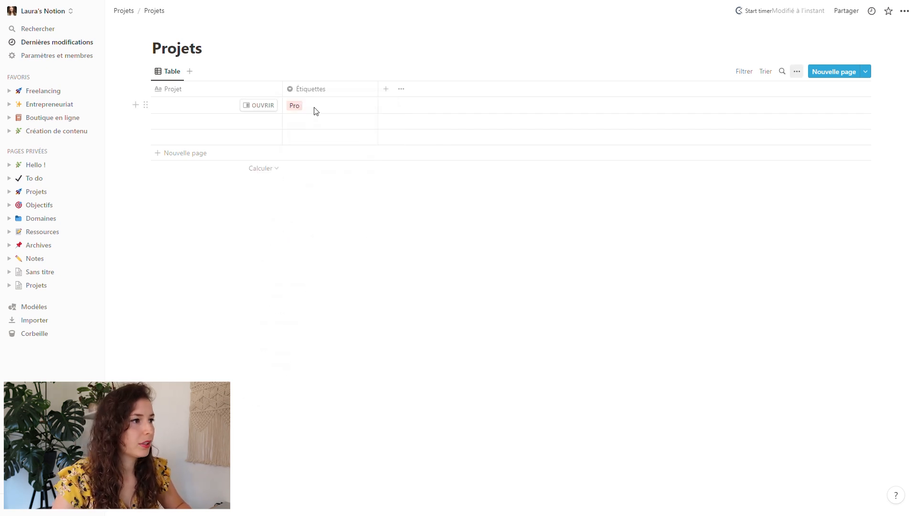
Recolour the Étiquettes options: Pro in green (Vert) and Perso in blue (Bleu).
{"action": "left_click", "coordinate": [314, 107]}
{"action": "left_click", "coordinate": [415, 137]}
{"action": "left_click", "coordinate": [404, 275]}
{"action": "key", "text": "Escape"}
{"action": "left_click", "coordinate": [414, 151]}
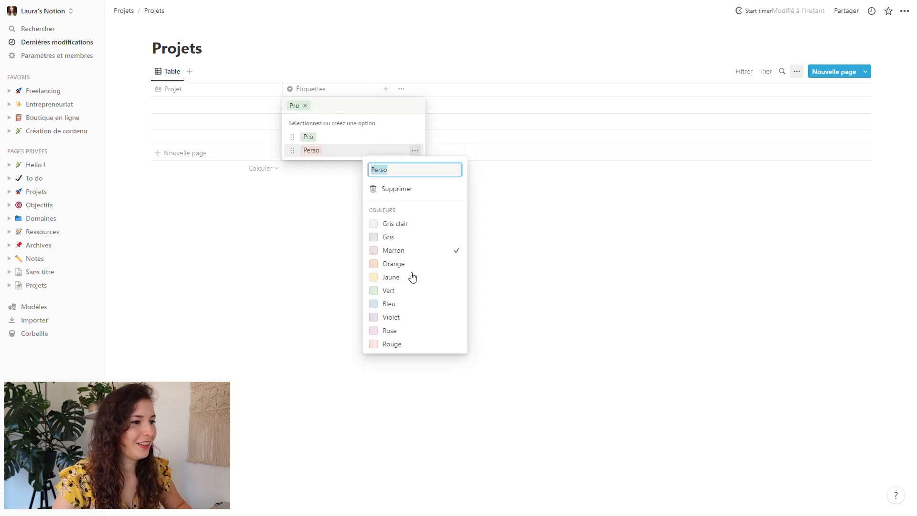
{"action": "key", "text": "Escape"}
{"action": "key", "text": "Escape"}
{"action": "left_click", "coordinate": [389, 244]}
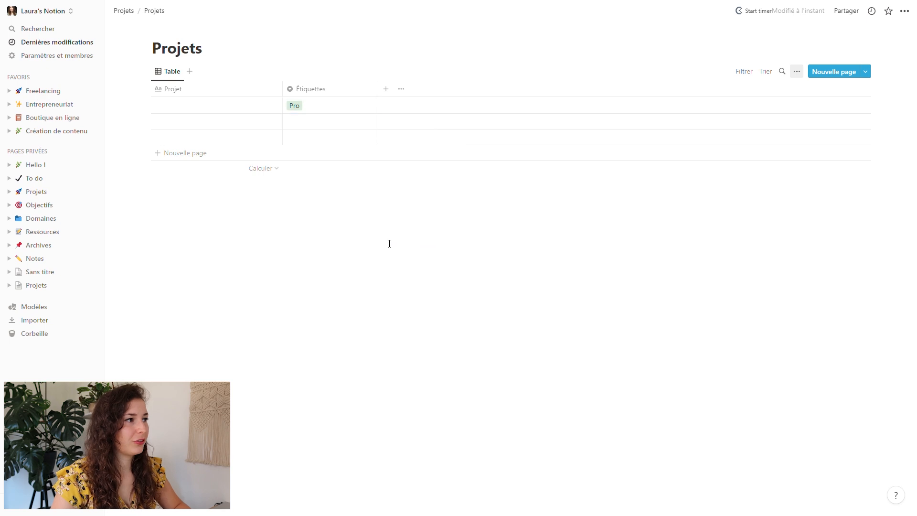
Switch the layout of the Projets database view from table to Galerie.
{"action": "left_click", "coordinate": [170, 77]}
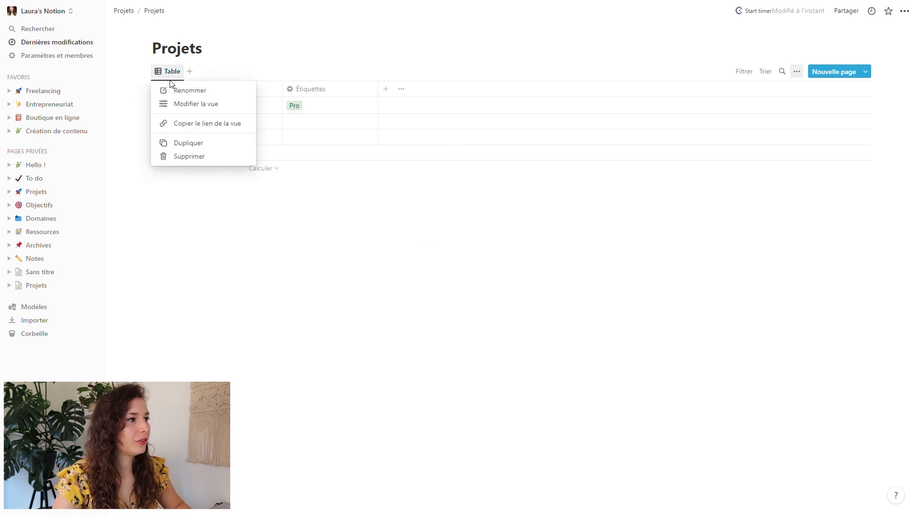
{"action": "left_click", "coordinate": [196, 103]}
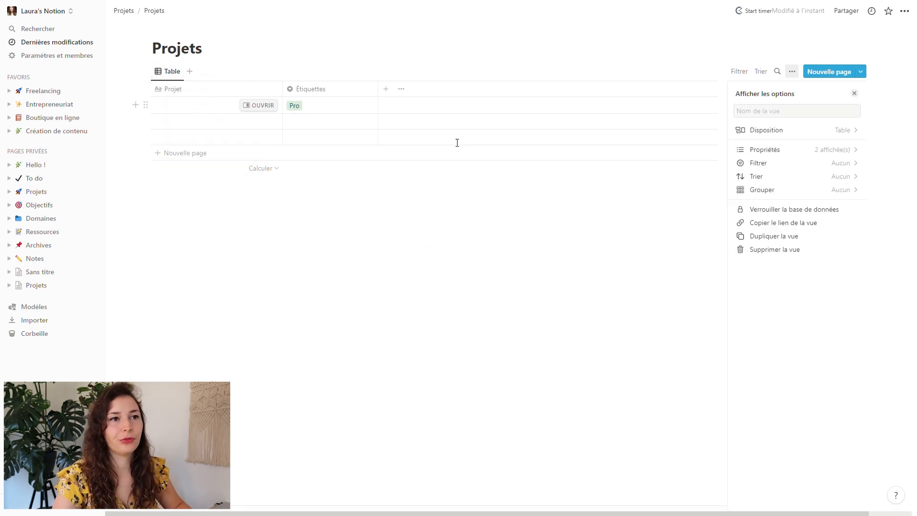
{"action": "left_click", "coordinate": [854, 132]}
{"action": "left_click", "coordinate": [839, 166]}
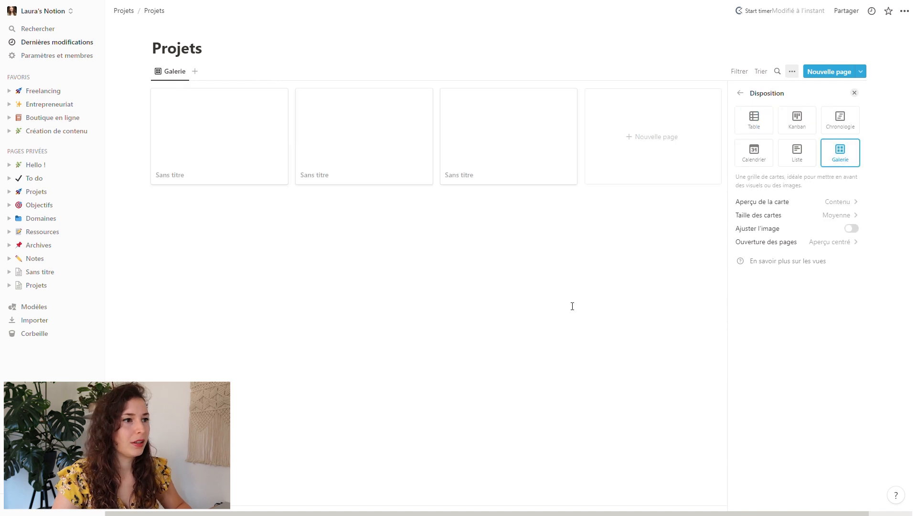
{"action": "left_click", "coordinate": [573, 307]}
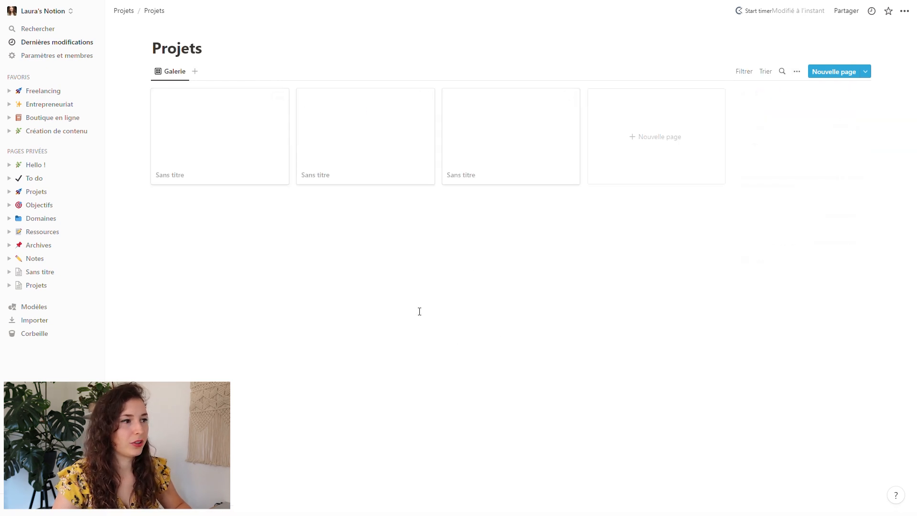
Title the first untitled gallery card Projet 1.
{"action": "left_click", "coordinate": [172, 177]}
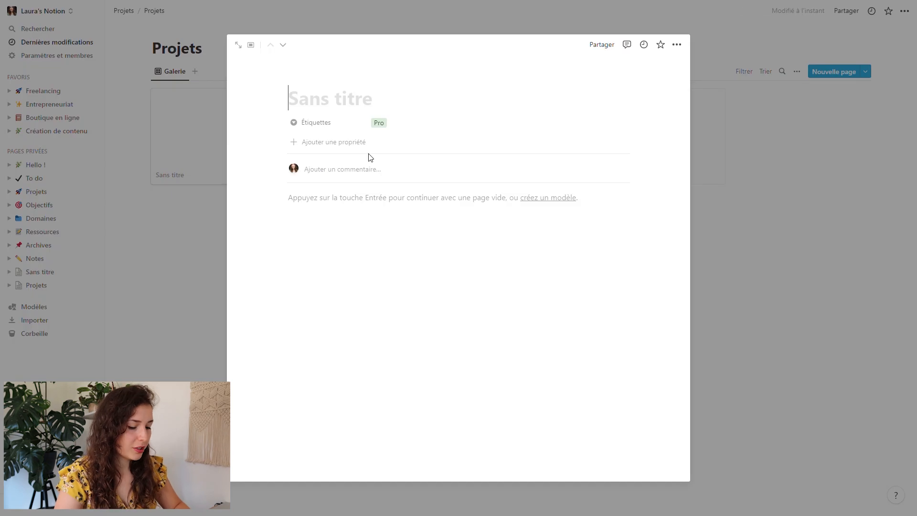
{"action": "type", "text": "Projet 1"}
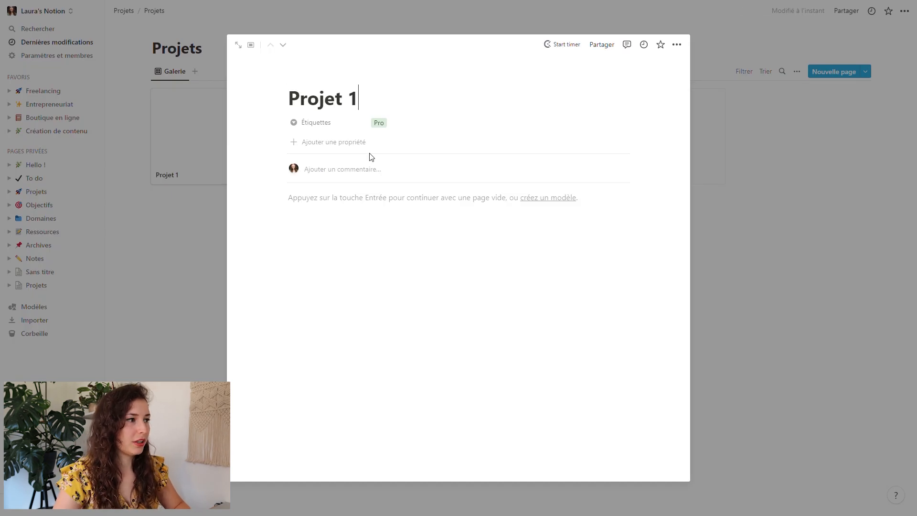
{"action": "left_click", "coordinate": [167, 270]}
Title the second gallery card Projet 2 and tag it Pro.
{"action": "left_click", "coordinate": [346, 153]}
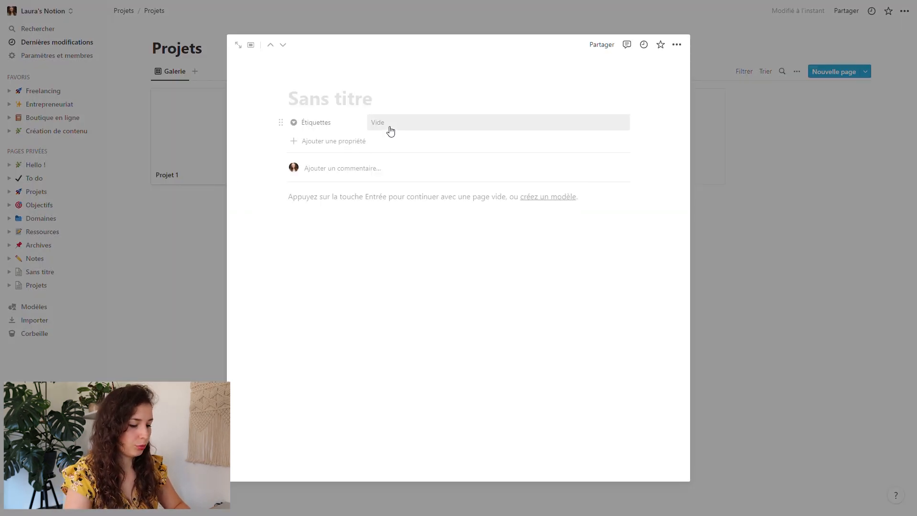
{"action": "type", "text": "Projet 1"}
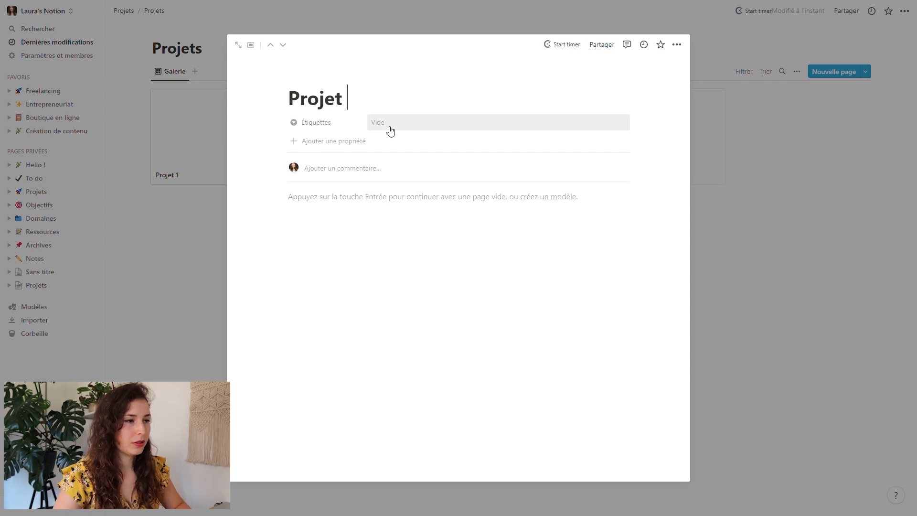
{"action": "left_click", "coordinate": [391, 124]}
{"action": "left_click", "coordinate": [395, 153]}
{"action": "left_click", "coordinate": [200, 274]}
Title the third gallery card Projet 3 and tag it Perso.
{"action": "left_click", "coordinate": [520, 117]}
{"action": "type", "text": "Projet 3"}
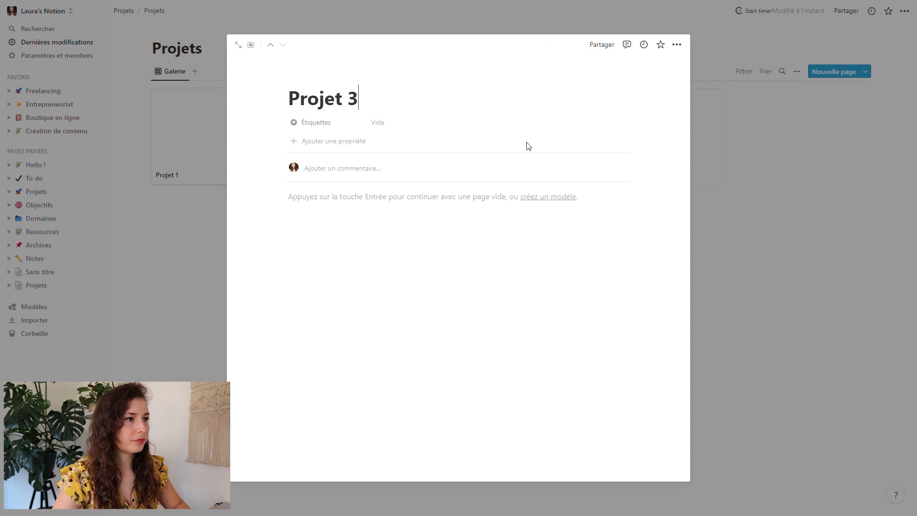
{"action": "left_click", "coordinate": [394, 123]}
{"action": "left_click", "coordinate": [398, 165]}
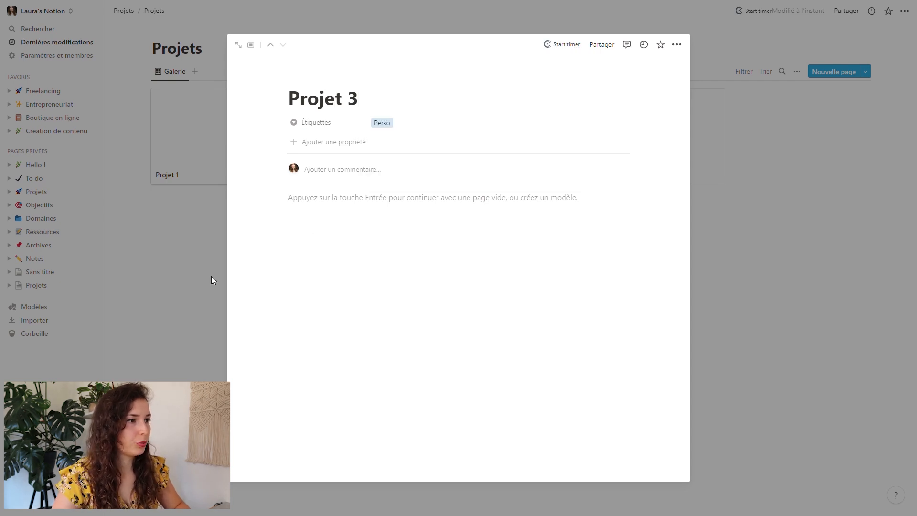
{"action": "left_click", "coordinate": [212, 280]}
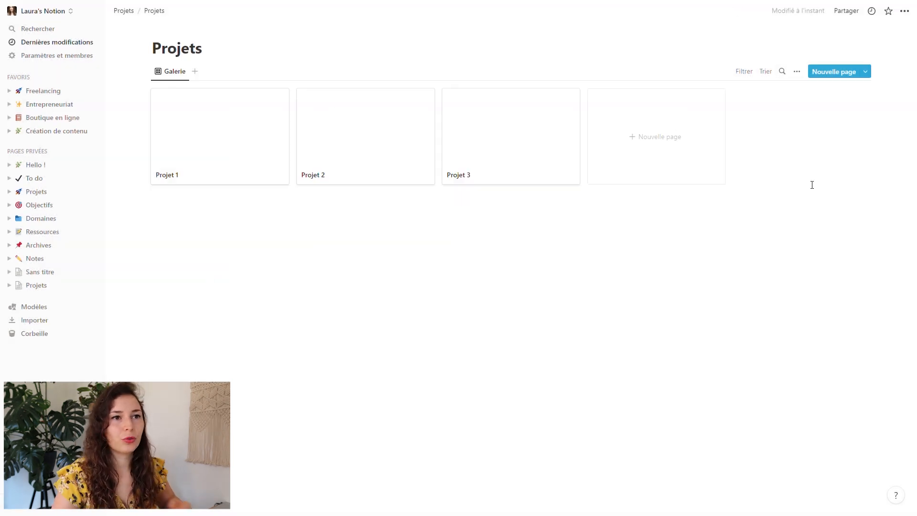
Set the gallery's card preview to the page cover image.
{"action": "left_click", "coordinate": [799, 75]}
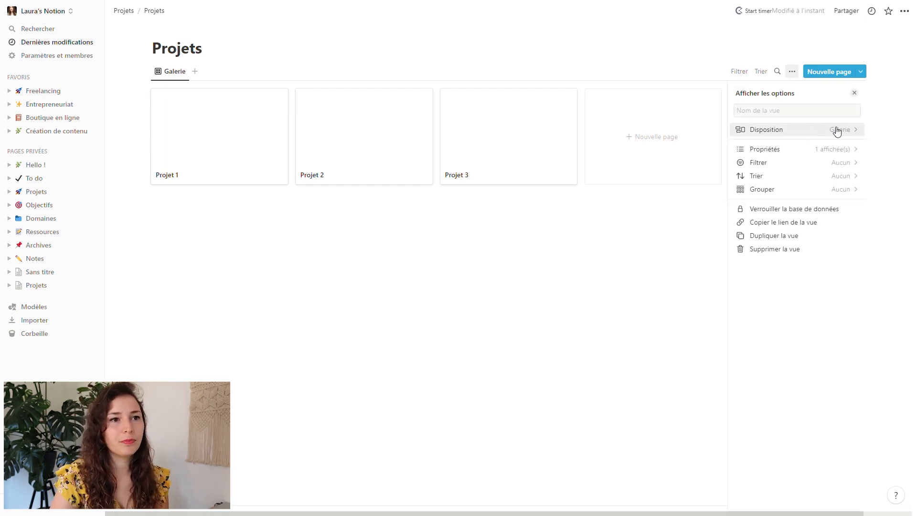
{"action": "left_click", "coordinate": [859, 135]}
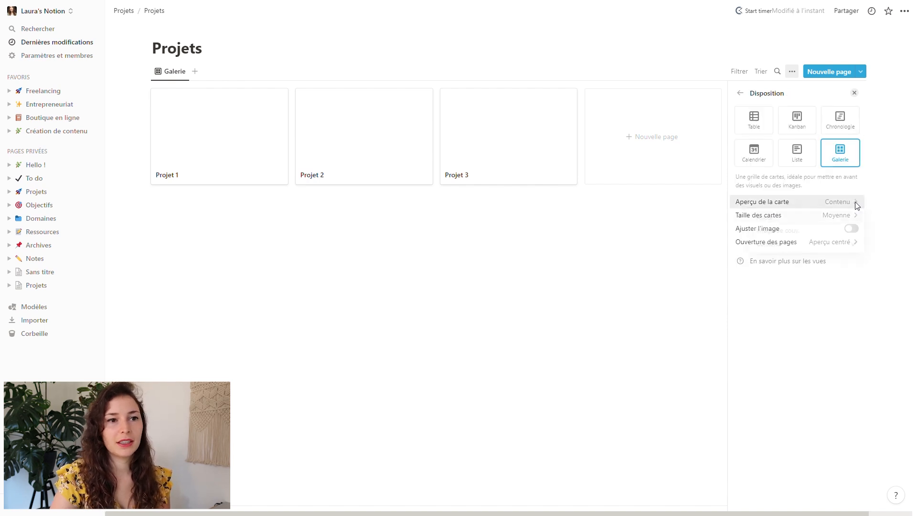
{"action": "left_click", "coordinate": [797, 233]}
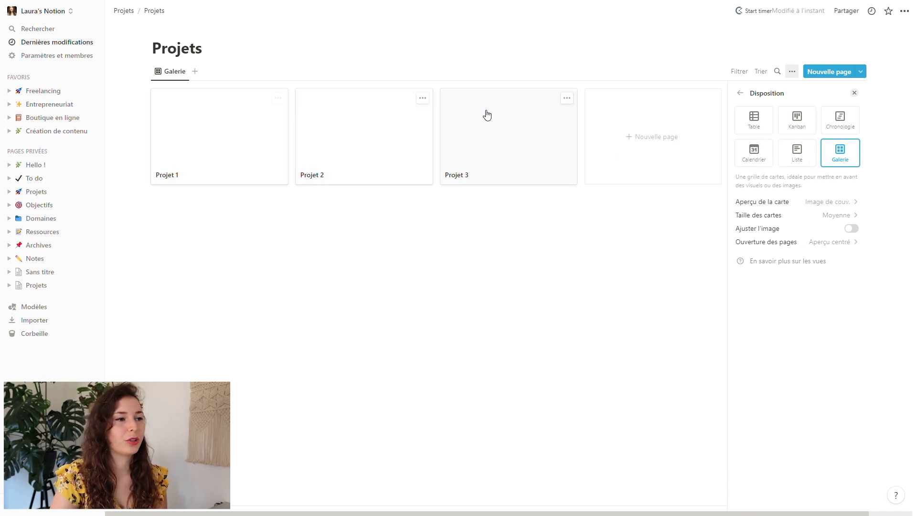
Show the Étiquettes property on the gallery cards.
{"action": "left_click", "coordinate": [742, 94]}
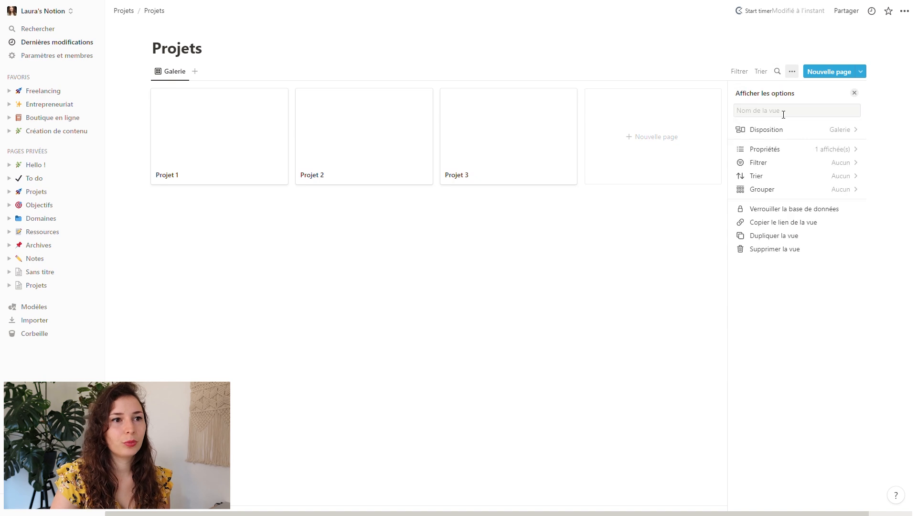
{"action": "left_click", "coordinate": [863, 153]}
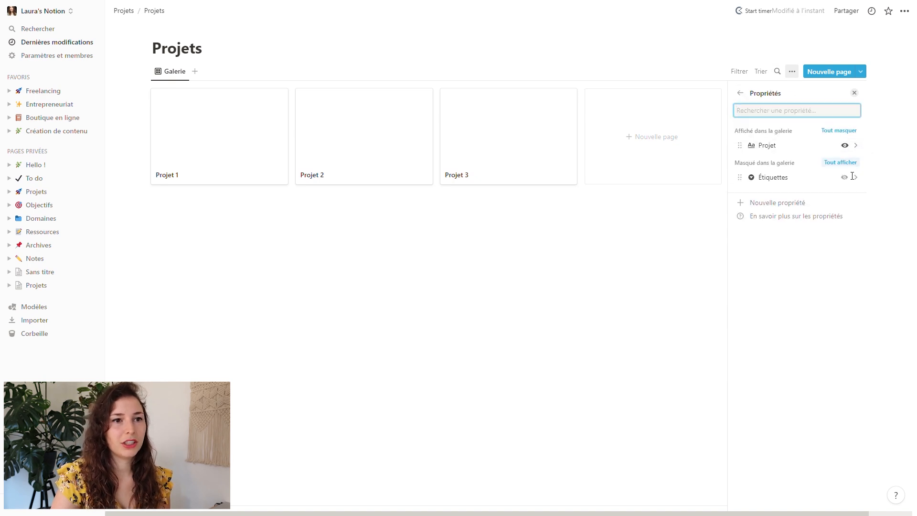
{"action": "left_click", "coordinate": [845, 176]}
{"action": "left_click", "coordinate": [438, 262]}
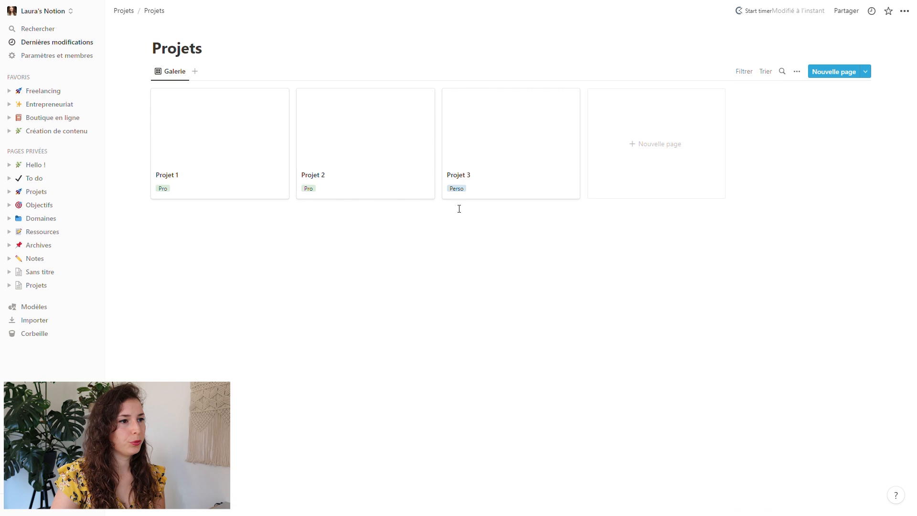
Give Projet 1 an Unsplash cover found with the search "work", choosing the desk photo with coffee cup and laptop.
{"action": "left_click", "coordinate": [196, 131]}
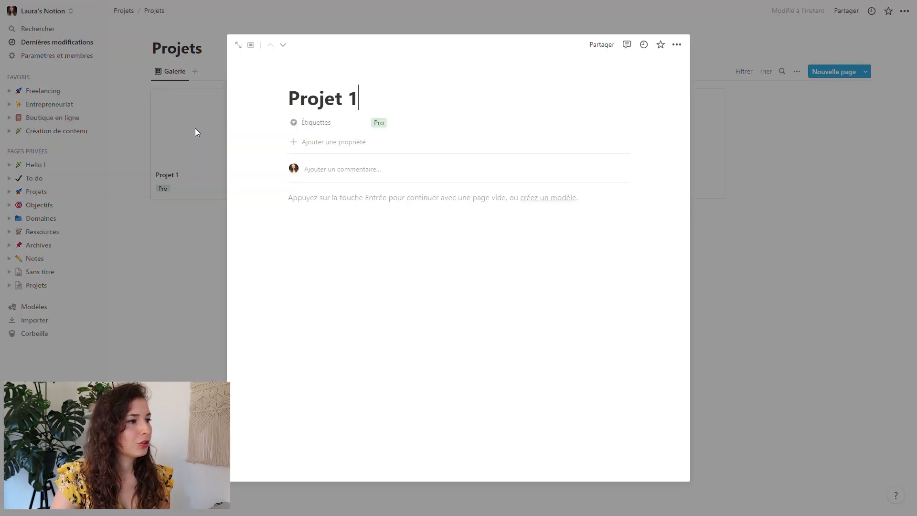
{"action": "left_click", "coordinate": [396, 79]}
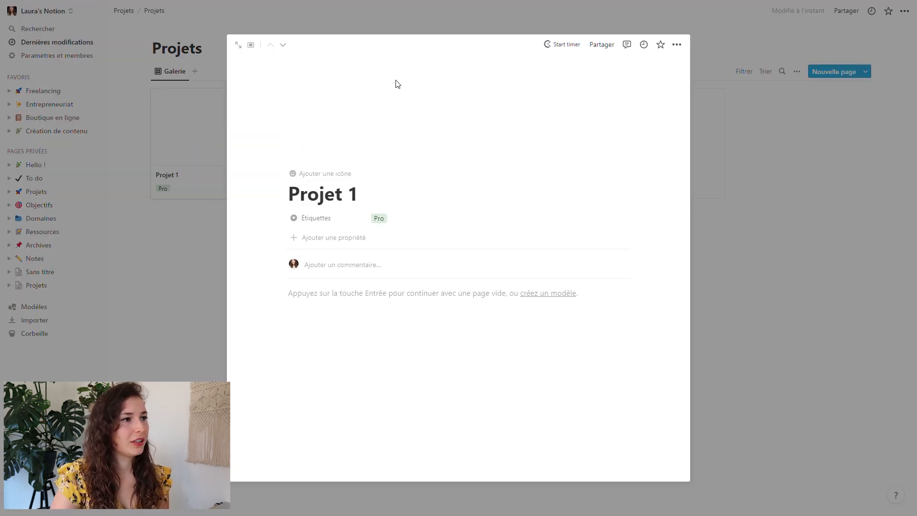
{"action": "left_click", "coordinate": [526, 150]}
{"action": "left_click", "coordinate": [511, 167]}
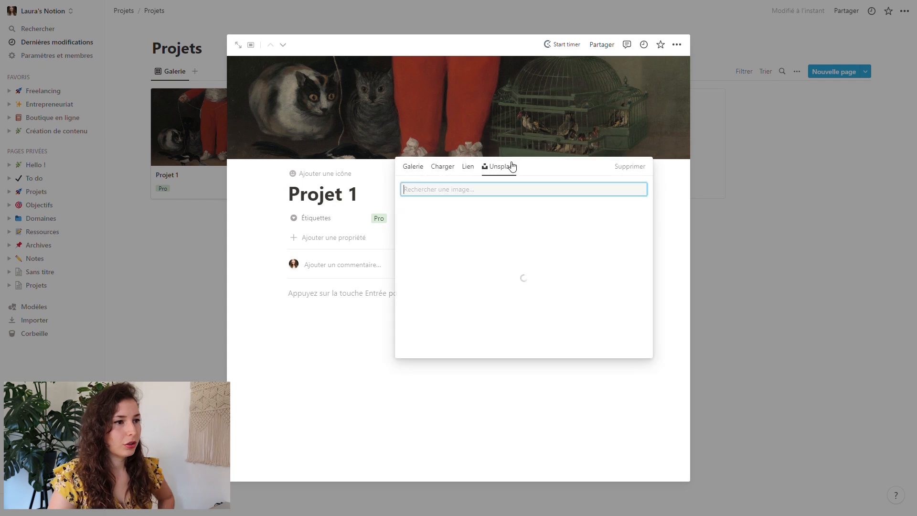
{"action": "type", "text": "work"}
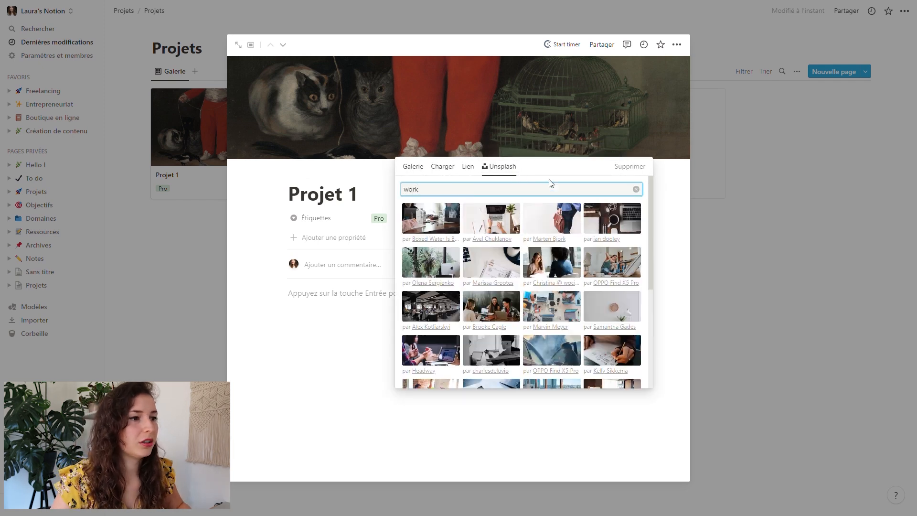
{"action": "left_click", "coordinate": [635, 223]}
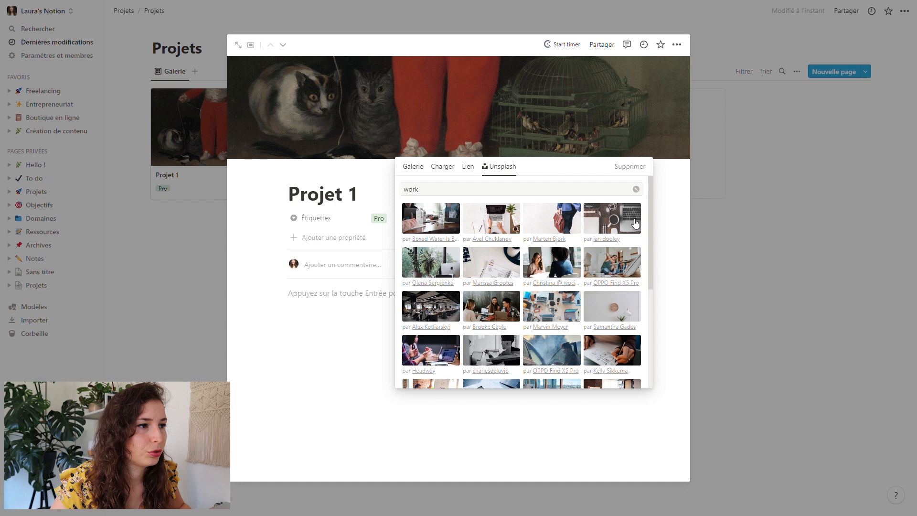
{"action": "left_click", "coordinate": [194, 355]}
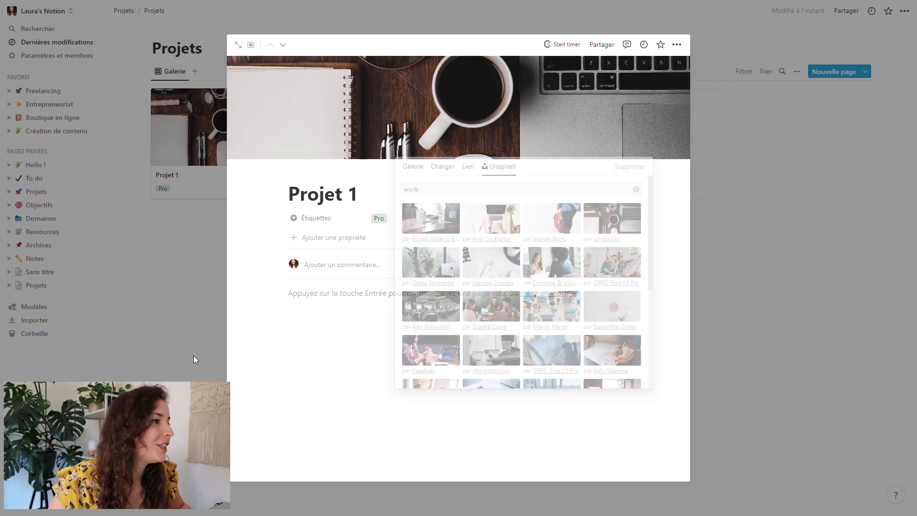
{"action": "left_click", "coordinate": [194, 355]}
Give Projet 2 an Unsplash cover found with the search "work", choosing the photo of hands typing on a laptop.
{"action": "left_click", "coordinate": [419, 127]}
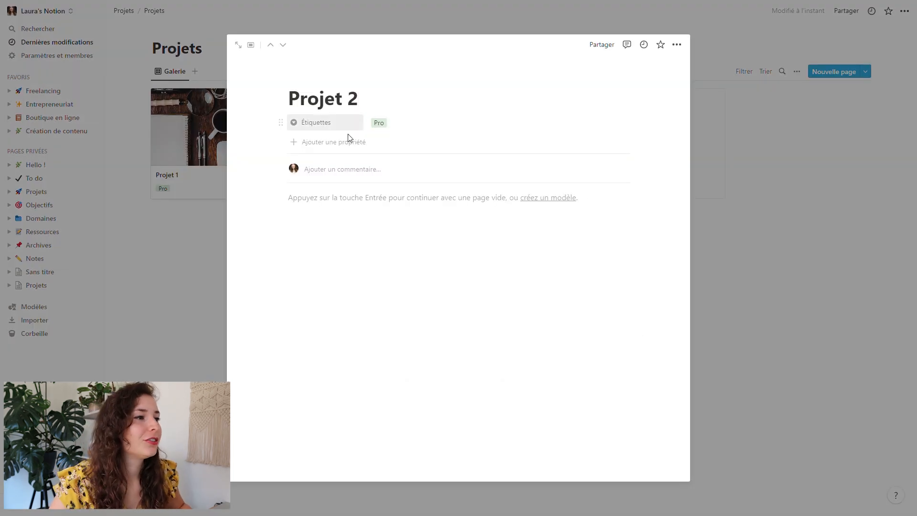
{"action": "left_click", "coordinate": [415, 80]}
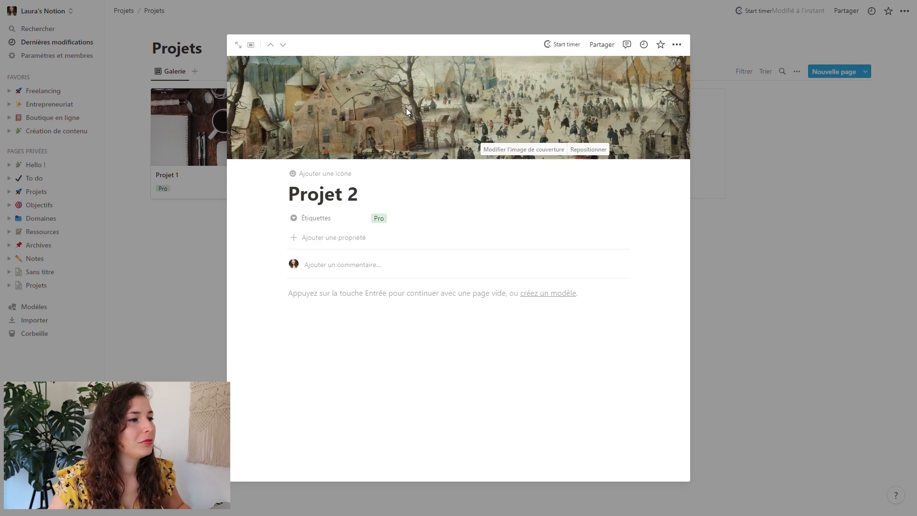
{"action": "left_click", "coordinate": [494, 148]}
{"action": "left_click", "coordinate": [505, 168]}
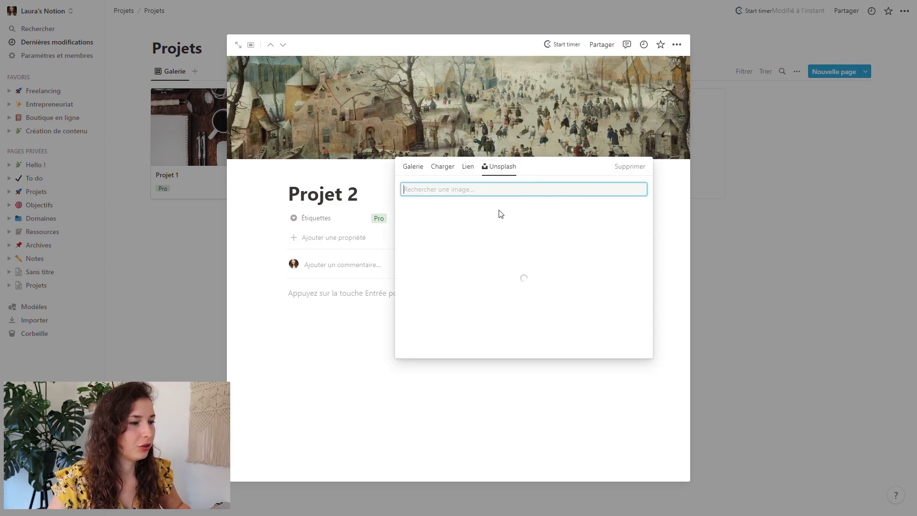
{"action": "type", "text": "work"}
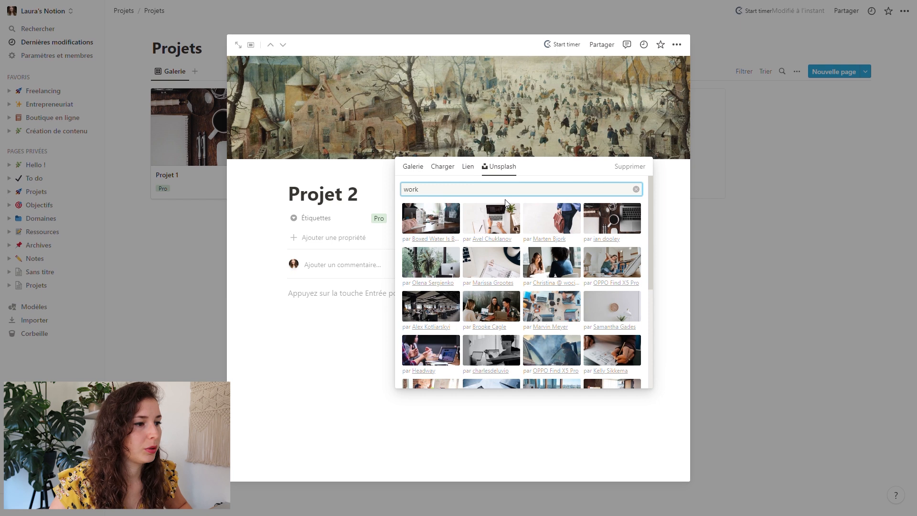
{"action": "scroll", "coordinate": [507, 268], "scroll_direction": "down", "scroll_amount": 3}
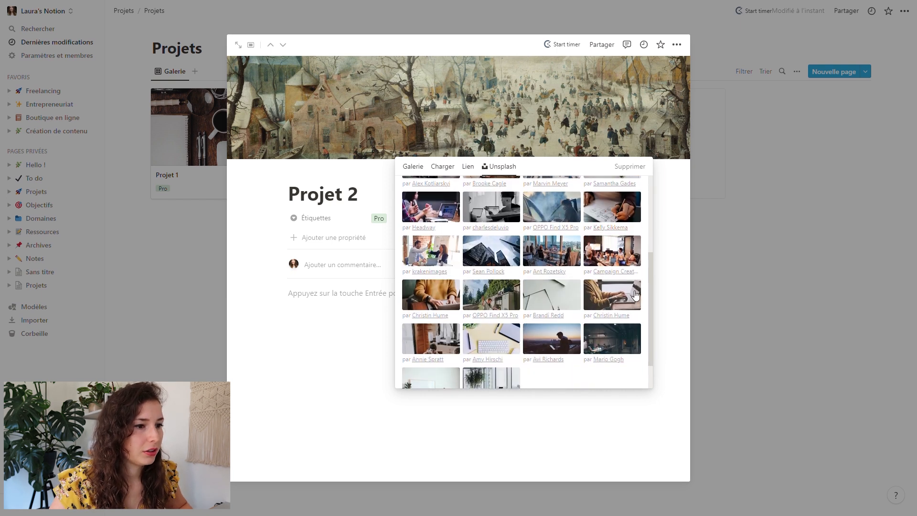
{"action": "left_click", "coordinate": [431, 294]}
{"action": "left_click", "coordinate": [184, 251]}
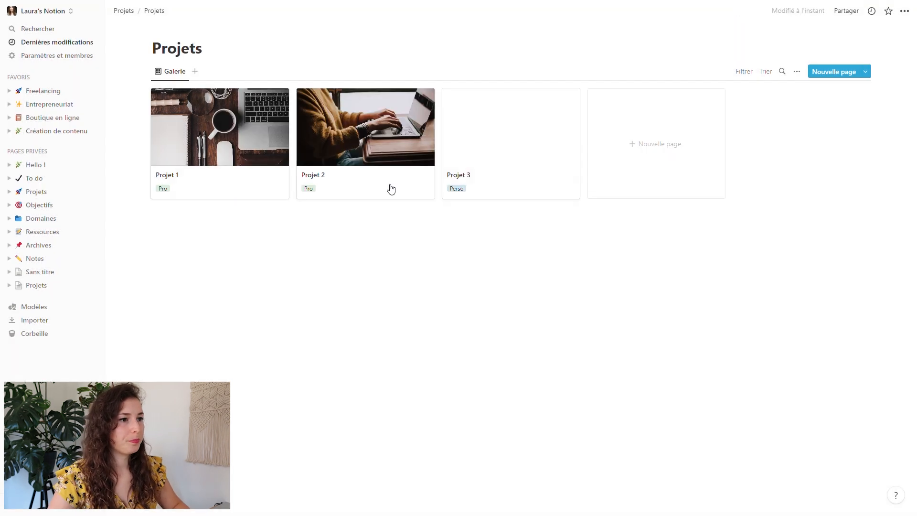
Give Projet 3 an Unsplash cover found with the search "work", choosing the desk photo with plants, an iMac and a laptop.
{"action": "left_click", "coordinate": [502, 128]}
{"action": "mouse_move", "coordinate": [432, 104]}
{"action": "left_click", "coordinate": [456, 77]}
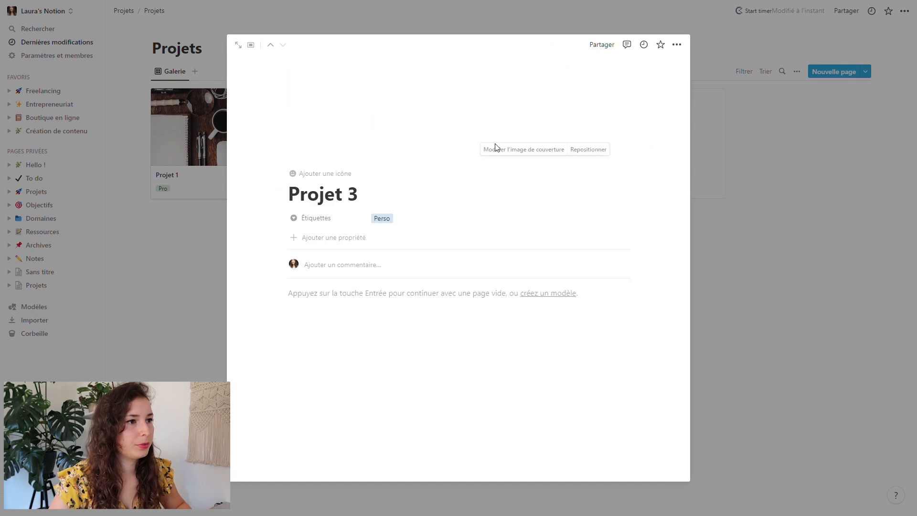
{"action": "left_click", "coordinate": [517, 150]}
{"action": "left_click", "coordinate": [499, 167]}
{"action": "type", "text": "work"}
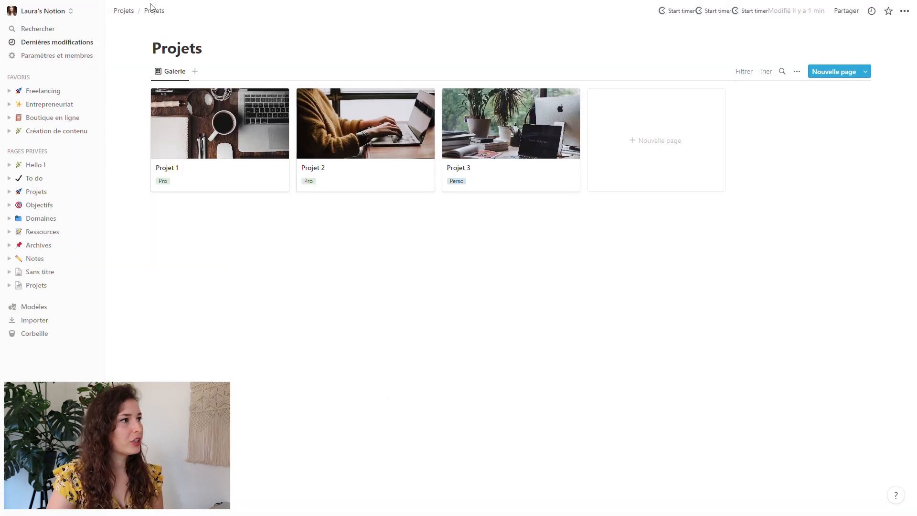
Move the Projets database out of its parent page into the private pages and delete the emptied parent page.
{"action": "left_click", "coordinate": [124, 12]}
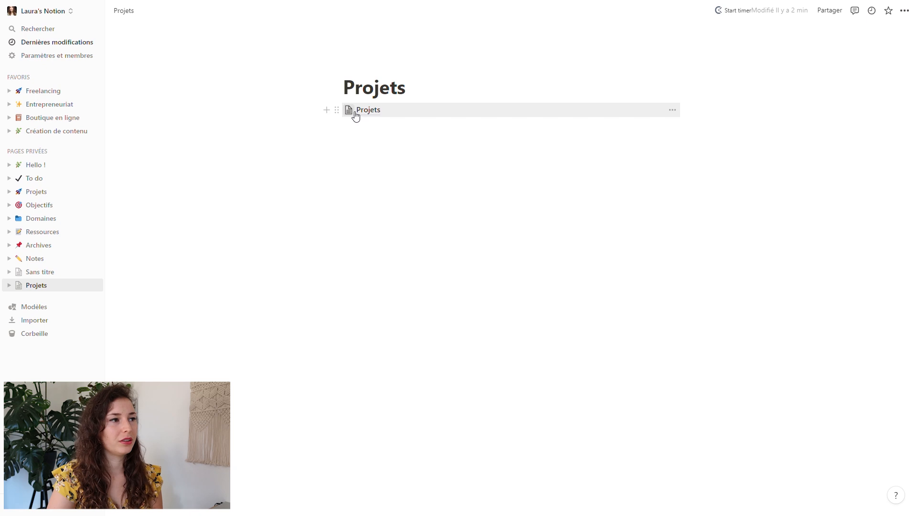
{"action": "left_click_drag", "start_coordinate": [337, 110], "coordinate": [24, 289]}
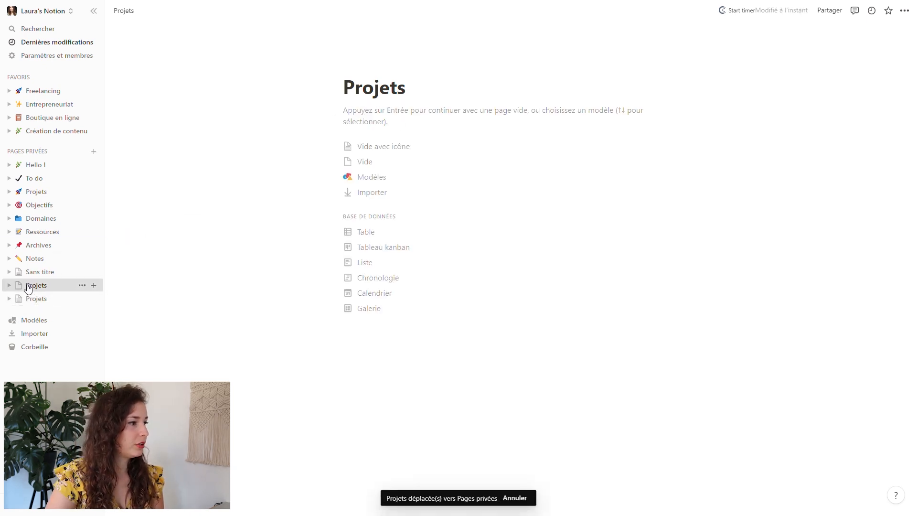
{"action": "left_click", "coordinate": [83, 286]}
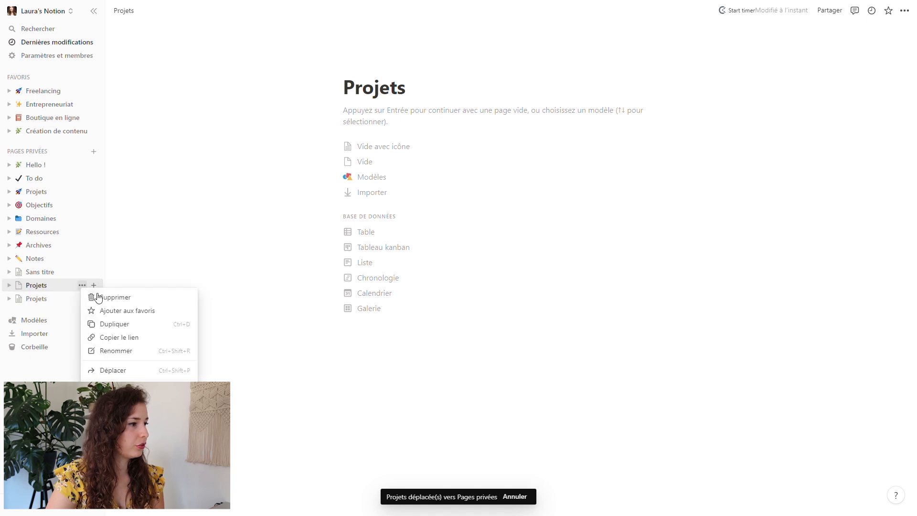
{"action": "left_click", "coordinate": [121, 300]}
Move the To do list tuto database out of the Sans titre page into the private pages and delete the emptied page.
{"action": "left_click_drag", "start_coordinate": [338, 110], "coordinate": [16, 282]}
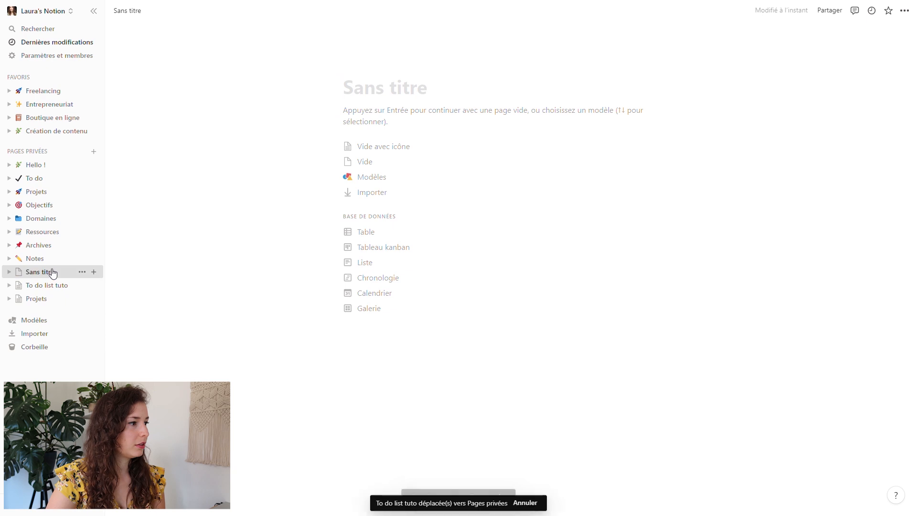
{"action": "left_click", "coordinate": [82, 272]}
{"action": "left_click", "coordinate": [115, 283]}
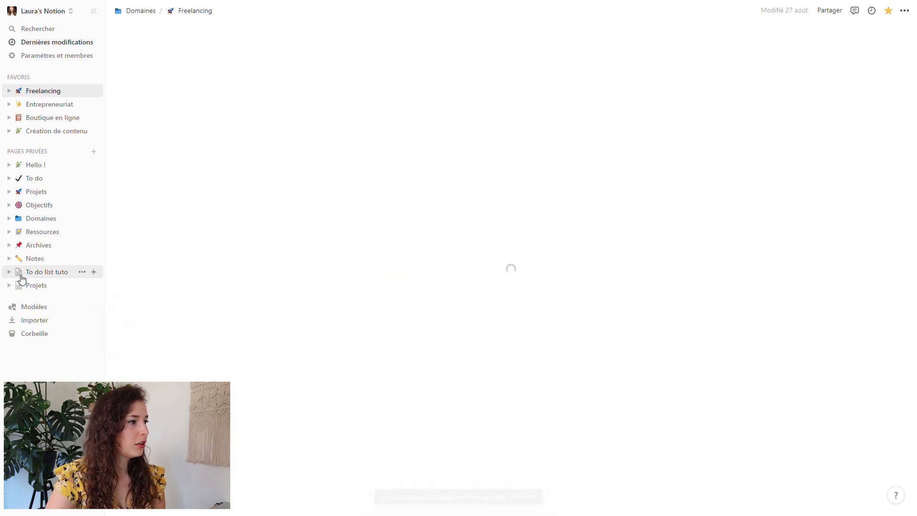
Give To do list tuto the green check mark emoji as icon and the Projets database the rocket emoji.
{"action": "left_click", "coordinate": [19, 274]}
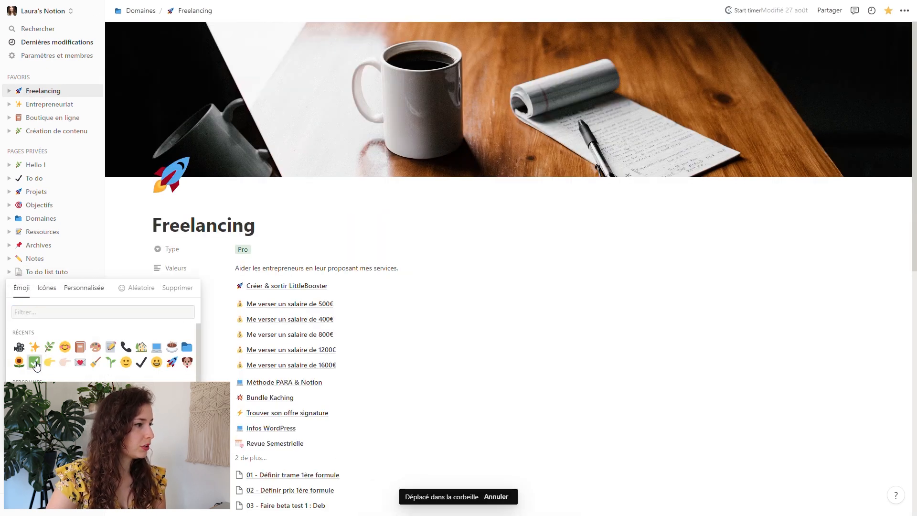
{"action": "left_click", "coordinate": [35, 364]}
{"action": "left_click", "coordinate": [20, 286]}
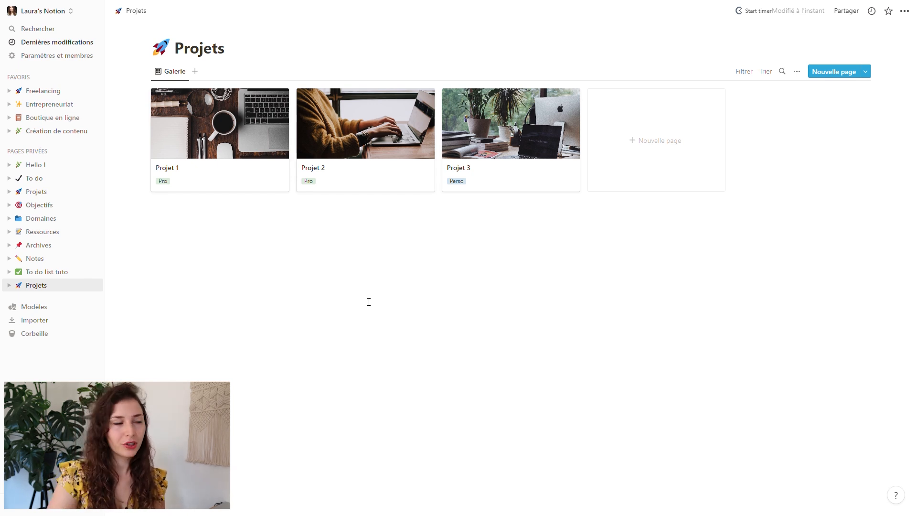
Open Projet 1 as a full page and add a Relation property linked to To do list tuto, also displayed in that database.
{"action": "left_click", "coordinate": [197, 116]}
{"action": "left_click", "coordinate": [242, 44]}
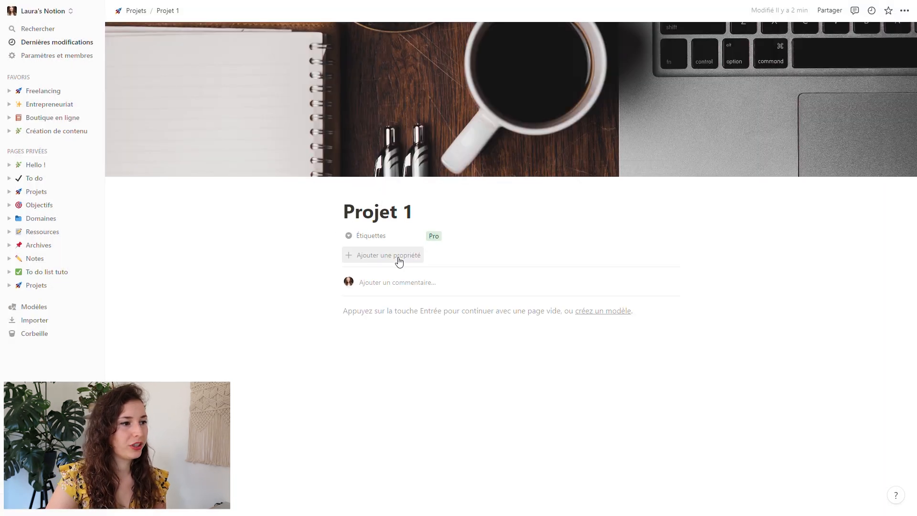
{"action": "left_click", "coordinate": [379, 261]}
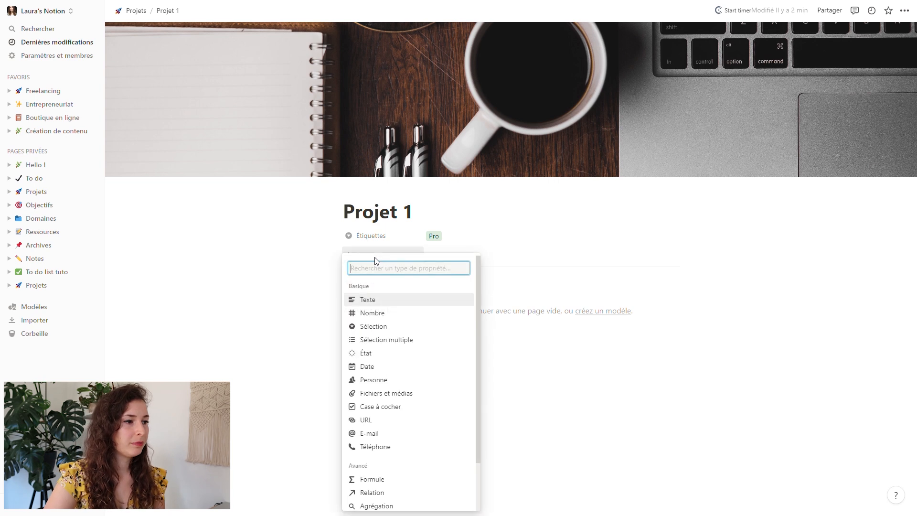
{"action": "scroll", "coordinate": [399, 381], "scroll_direction": "down", "scroll_amount": 1}
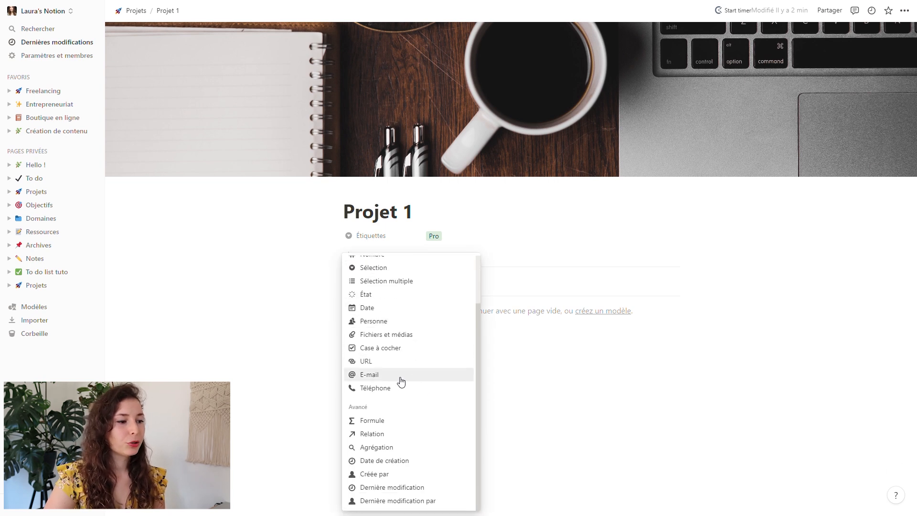
{"action": "left_click", "coordinate": [375, 434]}
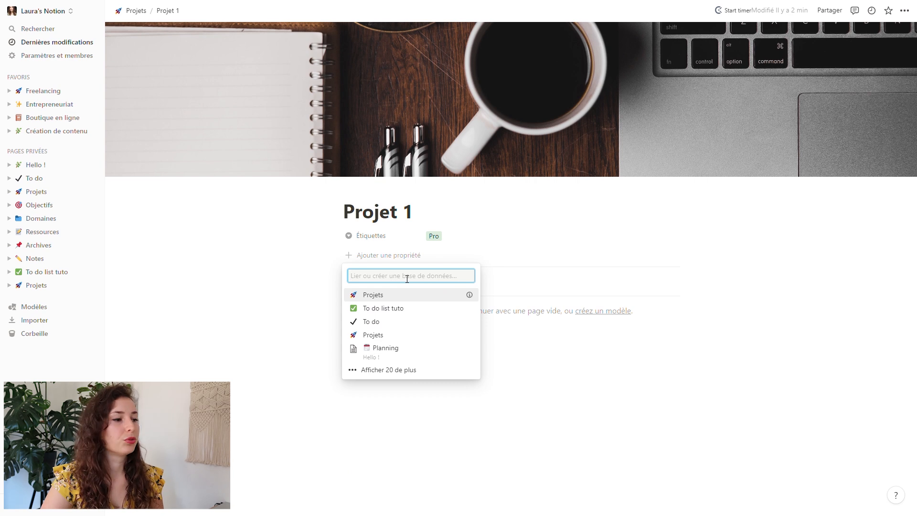
{"action": "left_click", "coordinate": [399, 314]}
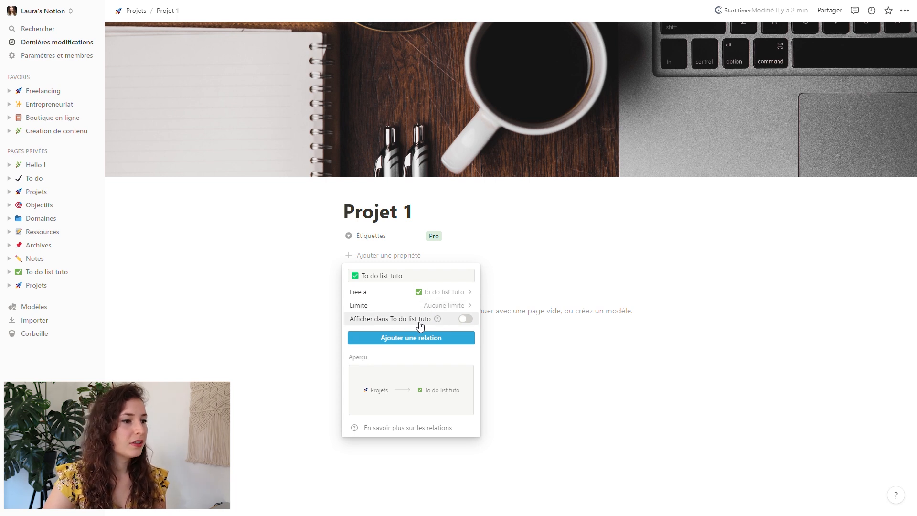
{"action": "left_click", "coordinate": [472, 321]}
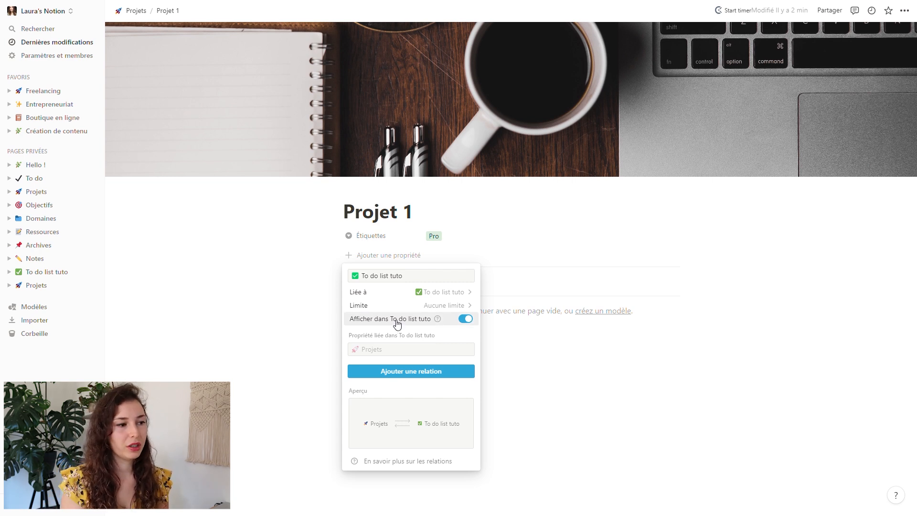
{"action": "left_click", "coordinate": [407, 372]}
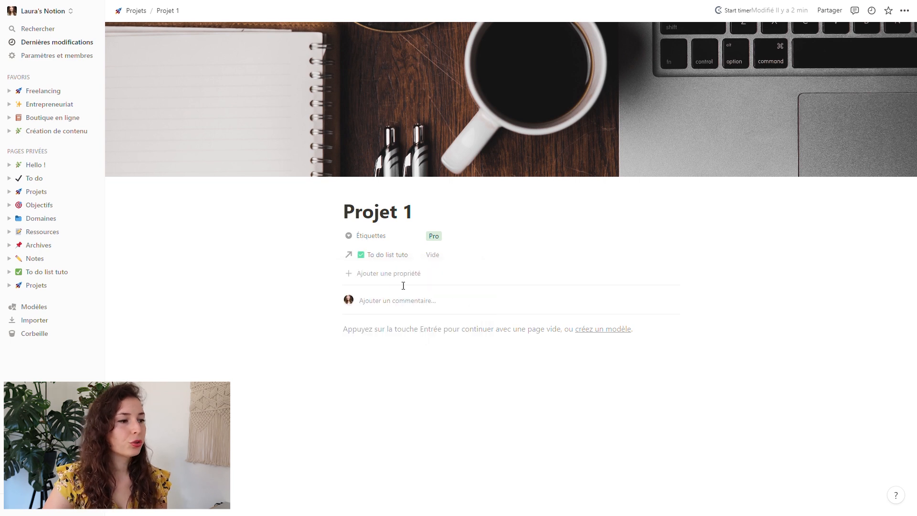
Rename Projet 1's relation property as "To do list" and view the tasks available for linking.
{"action": "left_click", "coordinate": [388, 261]}
{"action": "left_click", "coordinate": [375, 276]}
{"action": "key", "text": "BackSpace"}
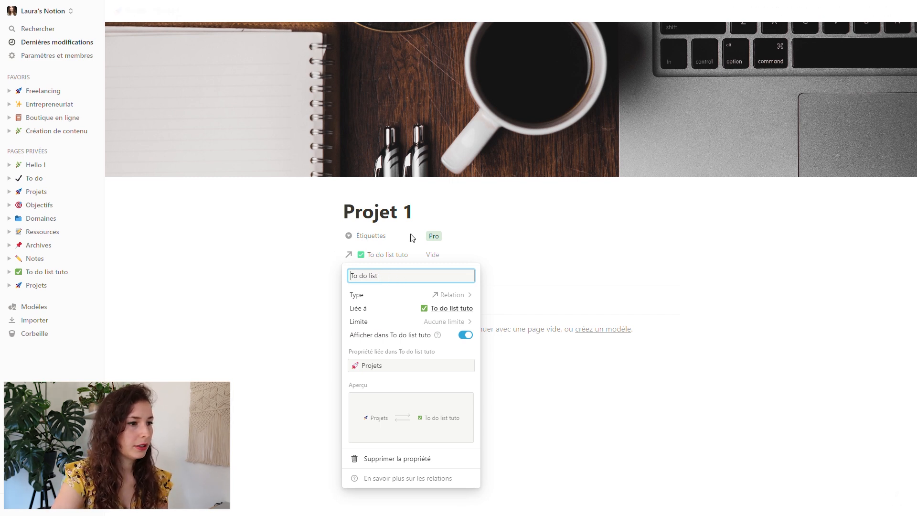
{"action": "key", "text": "Return"}
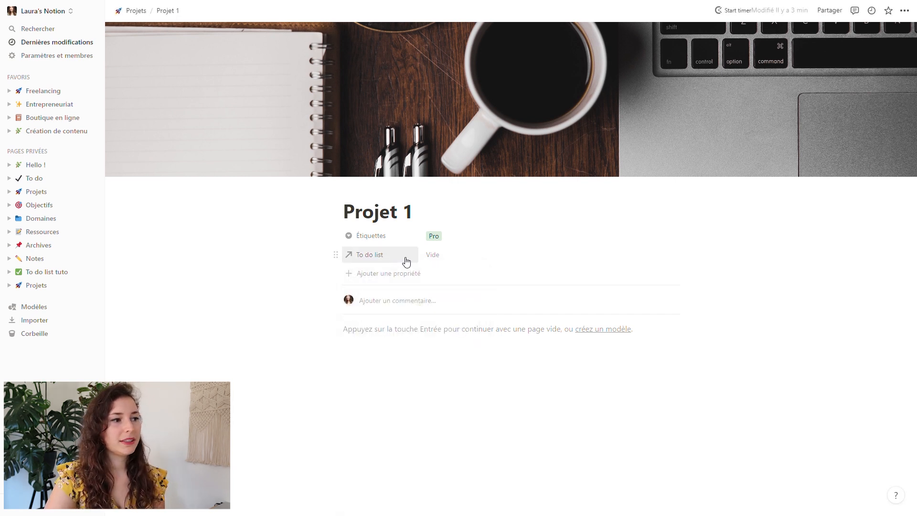
{"action": "left_click", "coordinate": [454, 259]}
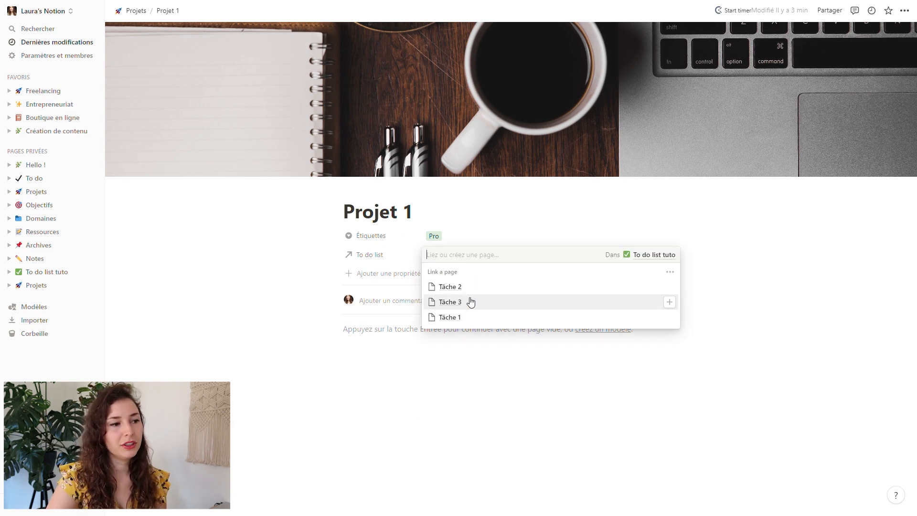
{"action": "left_click", "coordinate": [464, 441]}
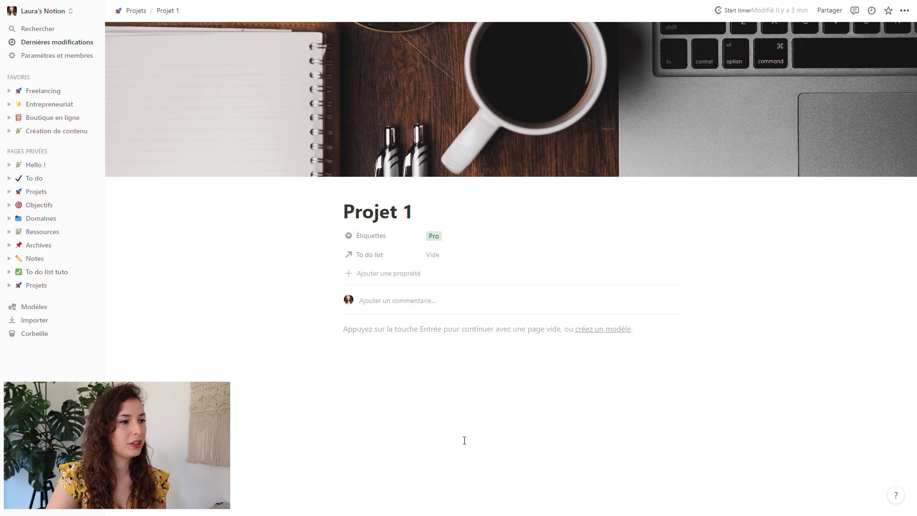
In To do list tuto, rename the relation column as "Projets" without the rocket emoji.
{"action": "left_click", "coordinate": [49, 273]}
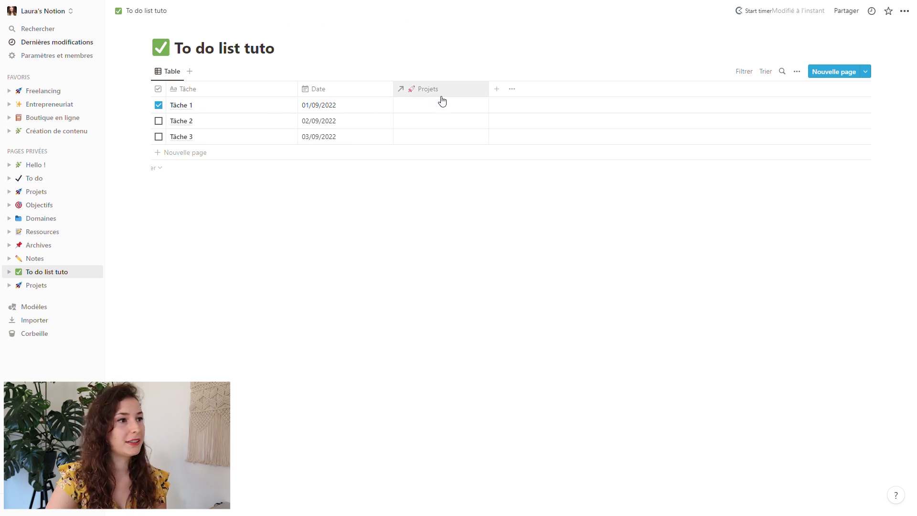
{"action": "left_click", "coordinate": [426, 90]}
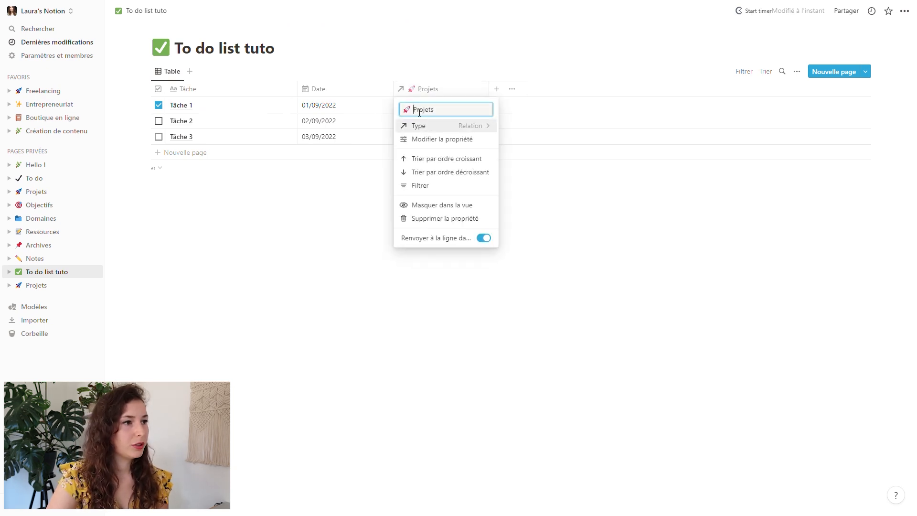
{"action": "left_click", "coordinate": [336, 272]}
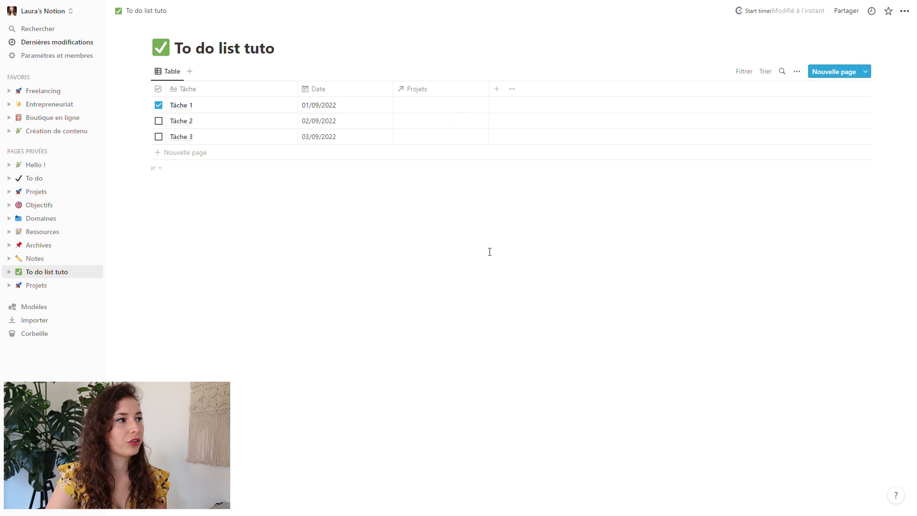
Link Tâche 1, Tâche 2 and Tâche 3 to Projet 1 in the Projets column.
{"action": "left_click", "coordinate": [443, 106]}
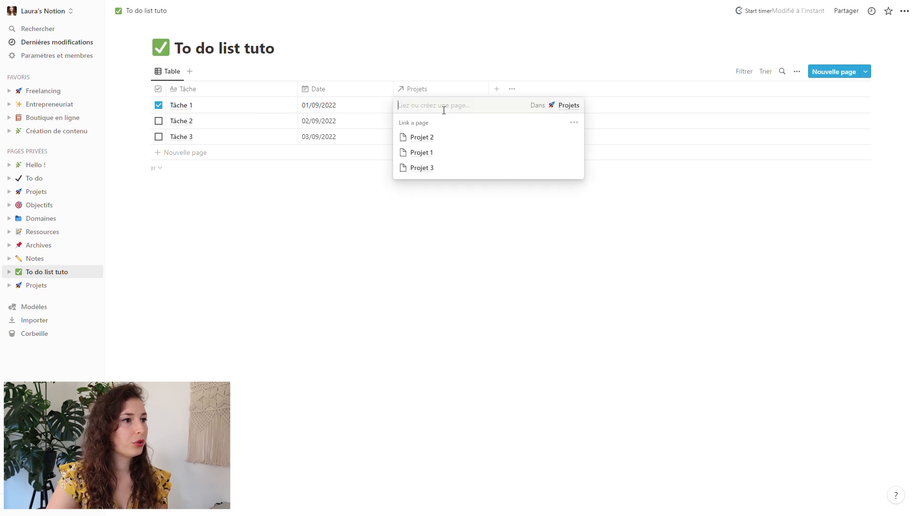
{"action": "left_click", "coordinate": [435, 151]}
{"action": "key", "text": "Escape"}
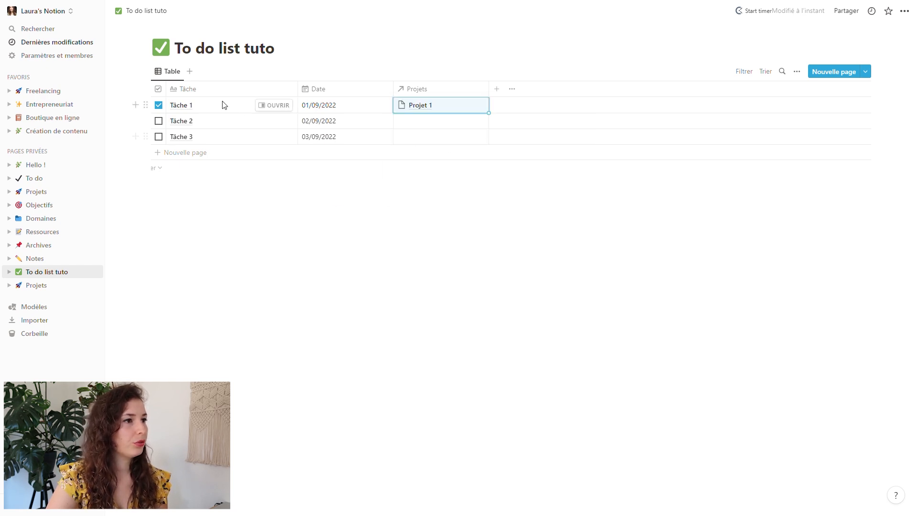
{"action": "left_click", "coordinate": [420, 122]}
{"action": "left_click", "coordinate": [424, 169]}
{"action": "key", "text": "Escape"}
{"action": "left_click", "coordinate": [412, 137]}
{"action": "left_click", "coordinate": [426, 172]}
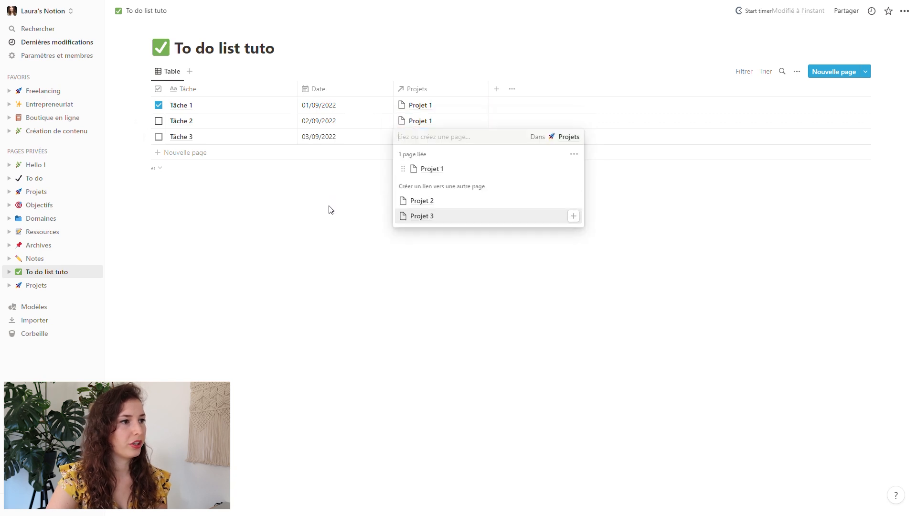
{"action": "key", "text": "Escape"}
Add three new tasks to the table named Tâche 4, Tâche 5 and Tâche 6.
{"action": "left_click", "coordinate": [213, 157]}
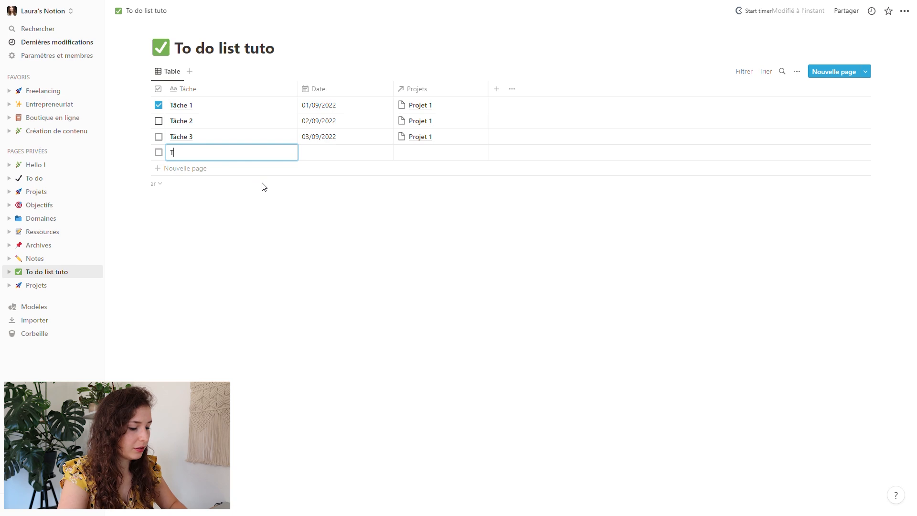
{"action": "type", "text": "Tâche 4"}
{"action": "left_click", "coordinate": [236, 171]}
{"action": "type", "text": "Tâche 5"}
{"action": "left_click", "coordinate": [225, 184]}
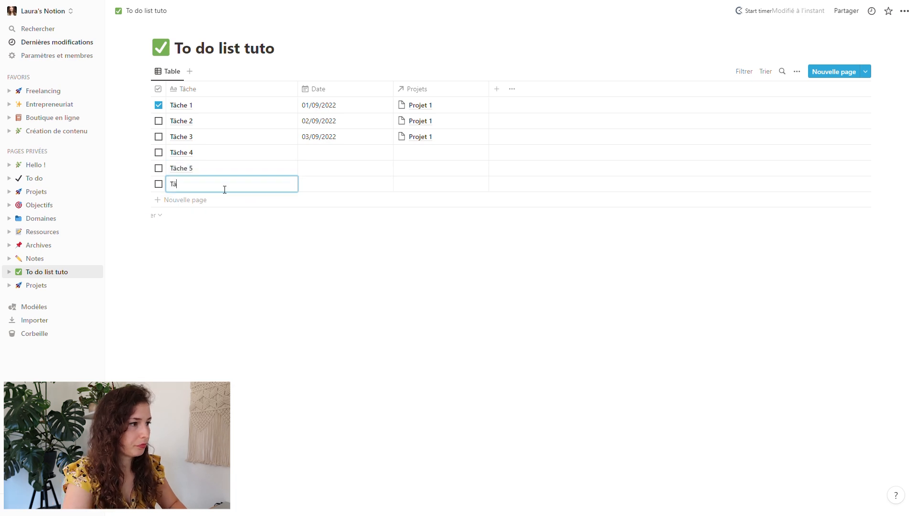
{"action": "left_click", "coordinate": [233, 298]}
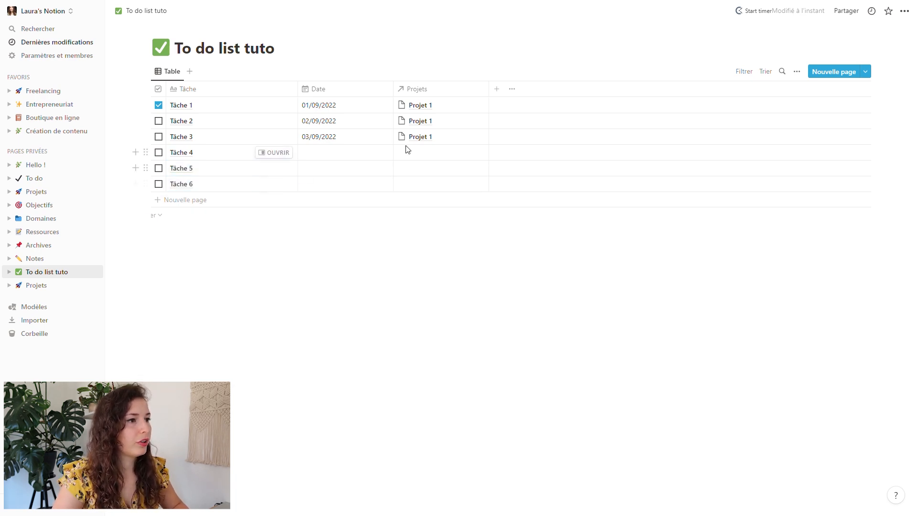
Link Tâche 4 and Tâche 5 to Projet 2, and Tâche 6 to Projet 3.
{"action": "left_click", "coordinate": [422, 157]}
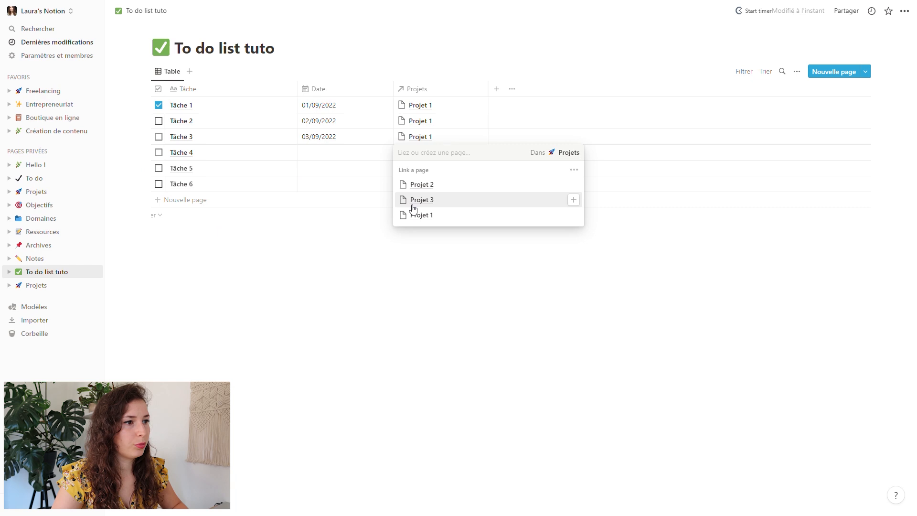
{"action": "left_click", "coordinate": [432, 185]}
{"action": "left_click", "coordinate": [430, 168]}
{"action": "left_click", "coordinate": [435, 210]}
{"action": "left_click", "coordinate": [404, 275]}
{"action": "left_click", "coordinate": [422, 188]}
{"action": "left_click", "coordinate": [438, 231]}
{"action": "left_click", "coordinate": [385, 311]}
{"action": "left_click", "coordinate": [384, 293]}
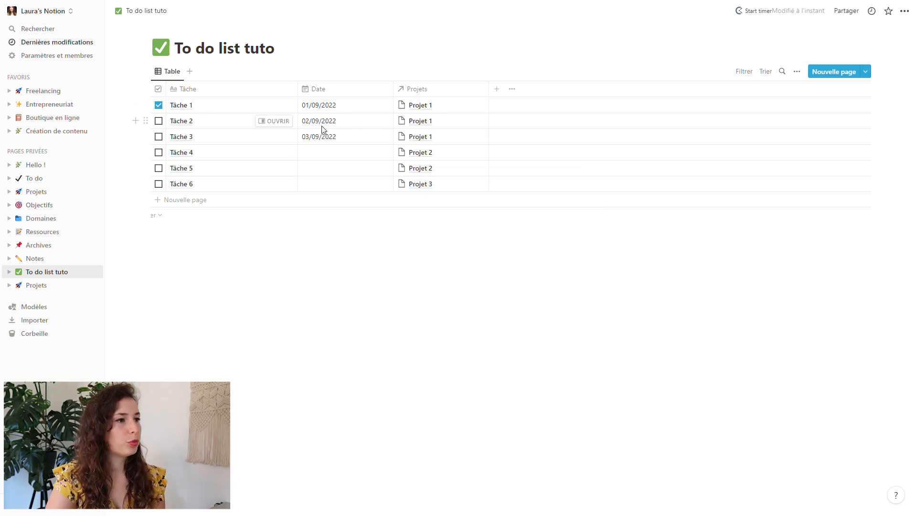
Check the linked tasks on the Projet 3, Projet 2 and Projet 1 pages of the Projets database.
{"action": "left_click", "coordinate": [43, 287]}
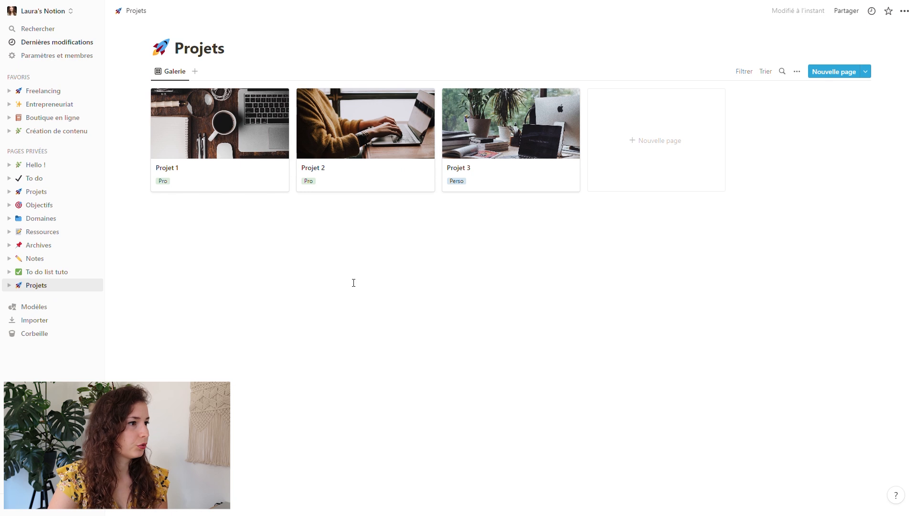
{"action": "left_click", "coordinate": [509, 124]}
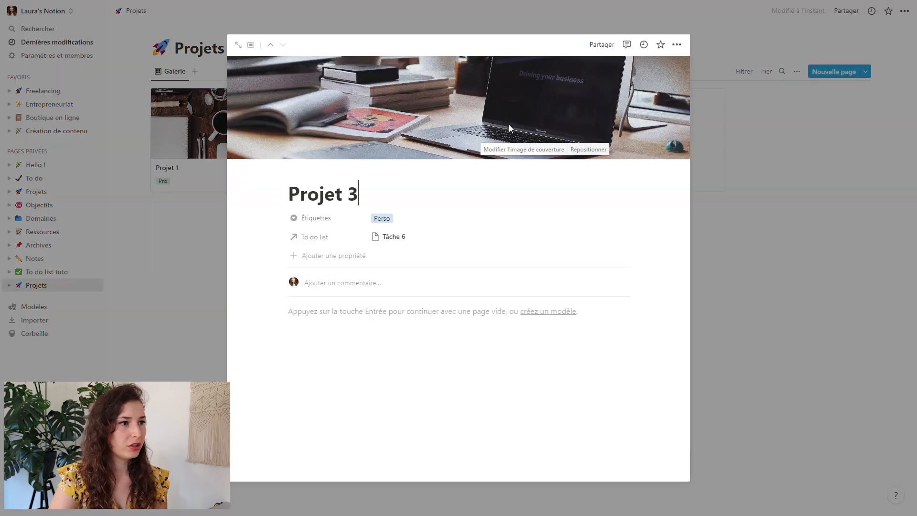
{"action": "left_click", "coordinate": [173, 267]}
{"action": "left_click", "coordinate": [385, 156]}
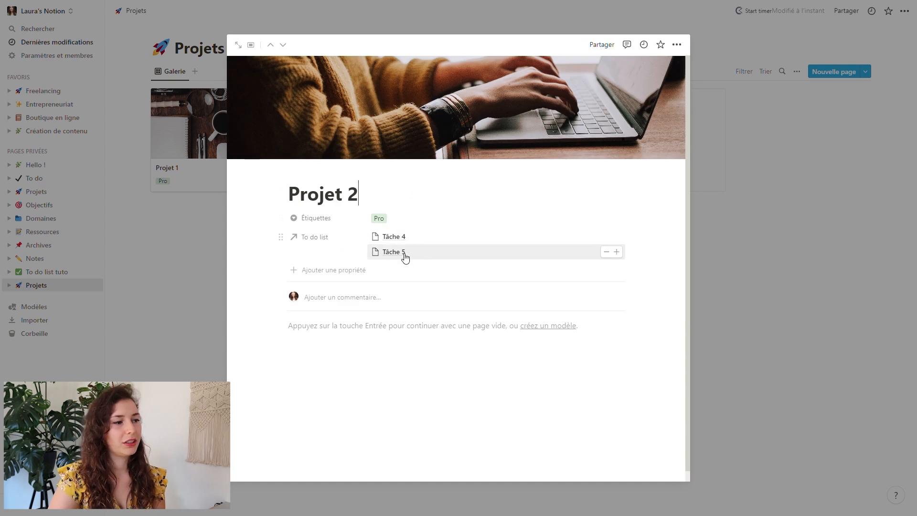
{"action": "left_click", "coordinate": [200, 242]}
{"action": "left_click", "coordinate": [210, 143]}
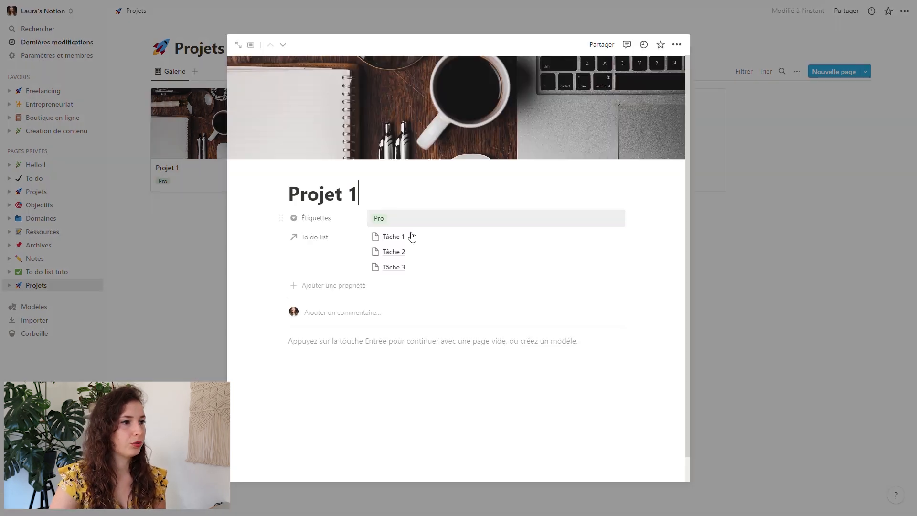
Open Projet 1 as a full page and add an Agrégation property named Barre de progression.
{"action": "left_click", "coordinate": [157, 241]}
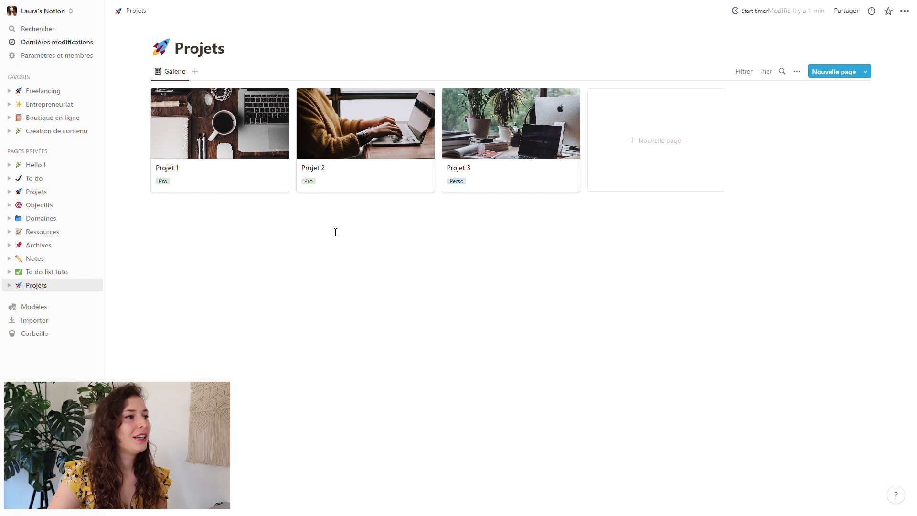
{"action": "left_click", "coordinate": [188, 138]}
{"action": "left_click", "coordinate": [236, 41]}
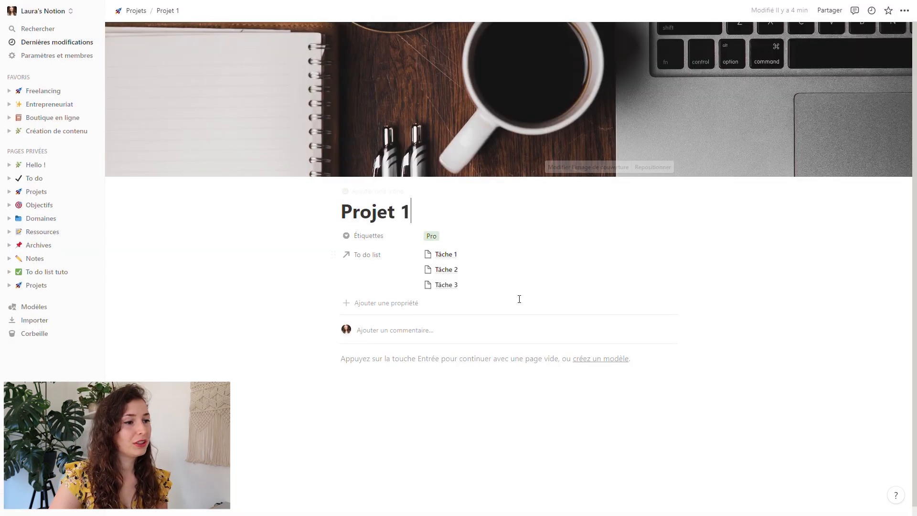
{"action": "scroll", "coordinate": [519, 299], "scroll_direction": "down", "scroll_amount": 1}
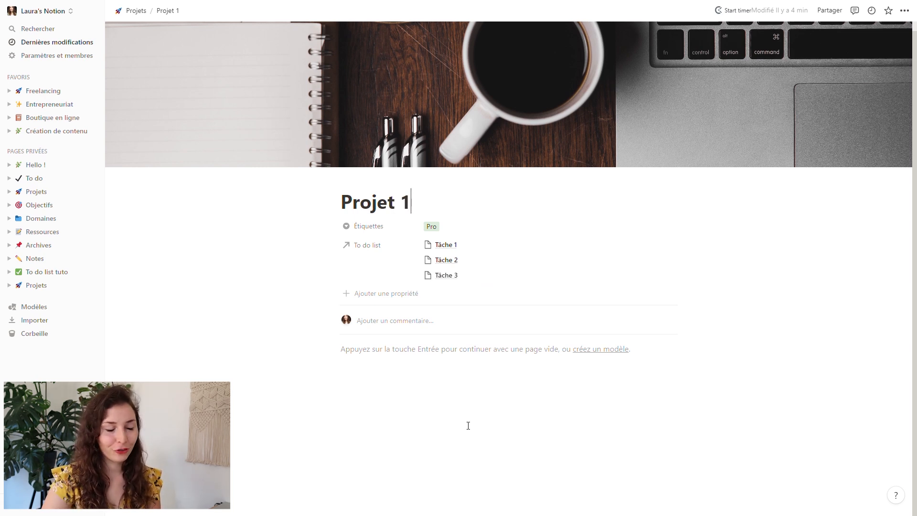
{"action": "left_click", "coordinate": [399, 299]}
{"action": "scroll", "coordinate": [395, 234], "scroll_direction": "down", "scroll_amount": 2}
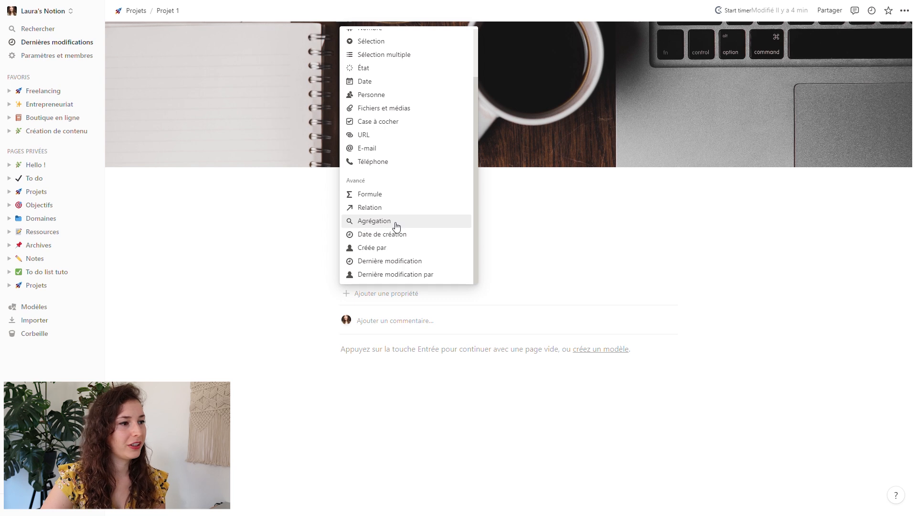
{"action": "left_click", "coordinate": [367, 223]}
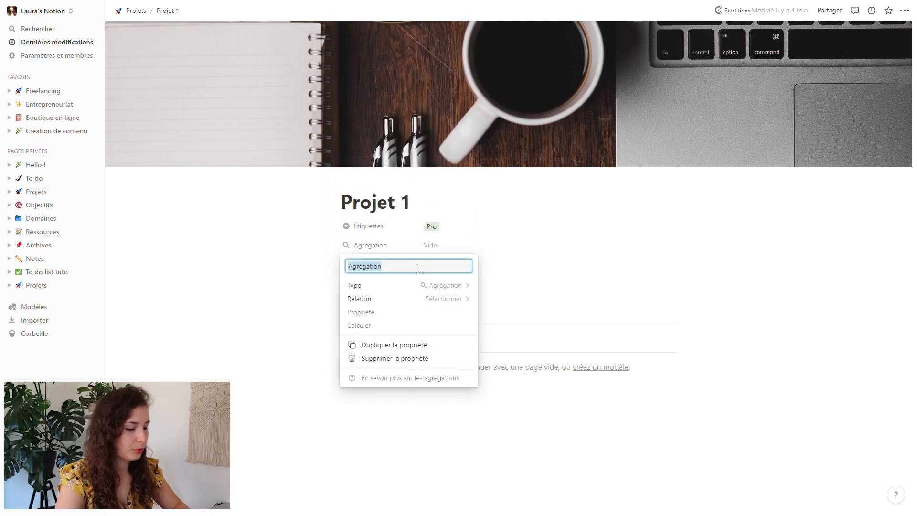
{"action": "type", "text": "Bz"}
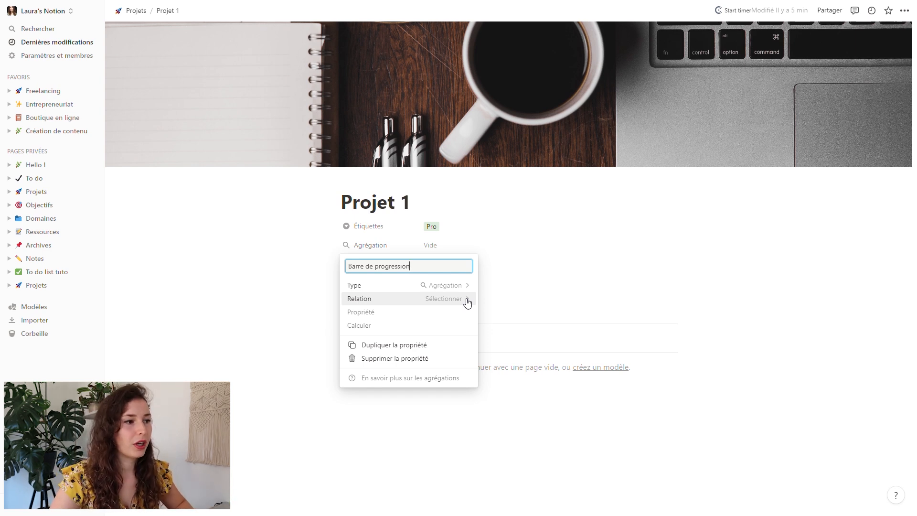
Configure Barre de progression to use the To do list relation, the Ok property and the % de cases cochées calculation.
{"action": "left_click", "coordinate": [467, 303]}
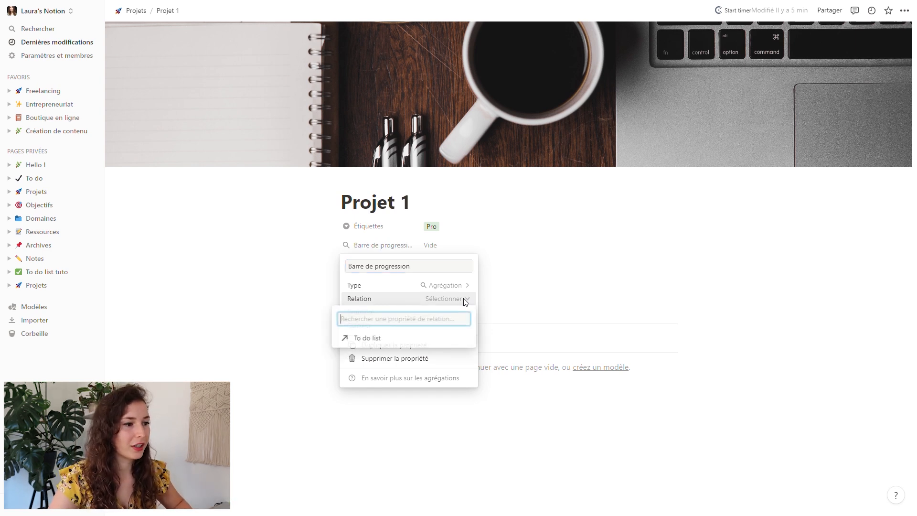
{"action": "left_click", "coordinate": [379, 342]}
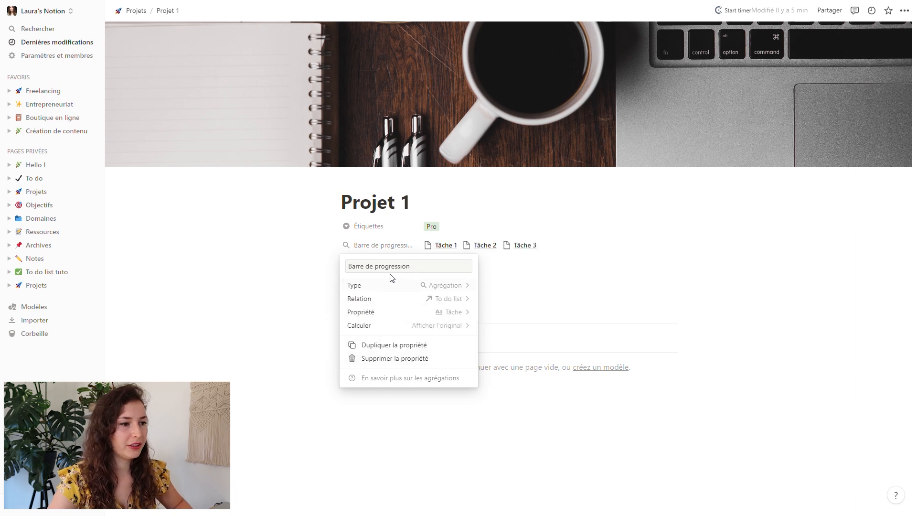
{"action": "left_click", "coordinate": [460, 313]}
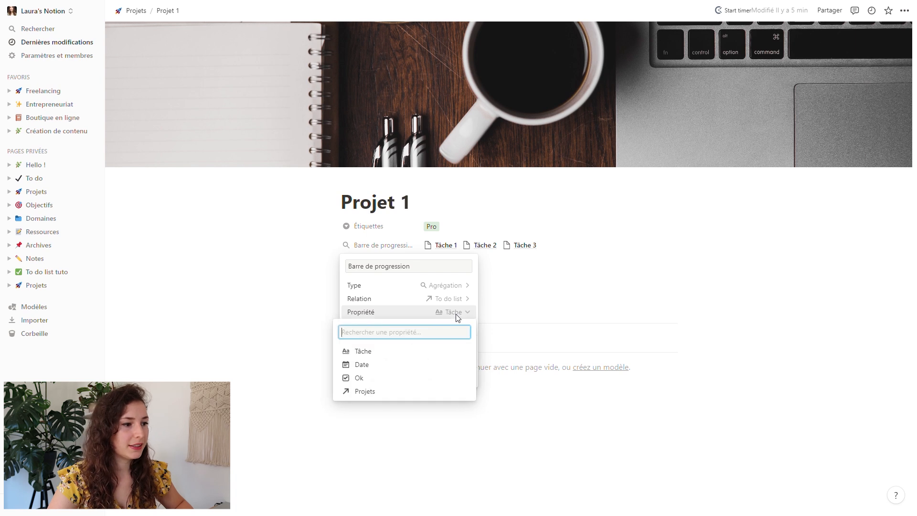
{"action": "left_click", "coordinate": [358, 379]}
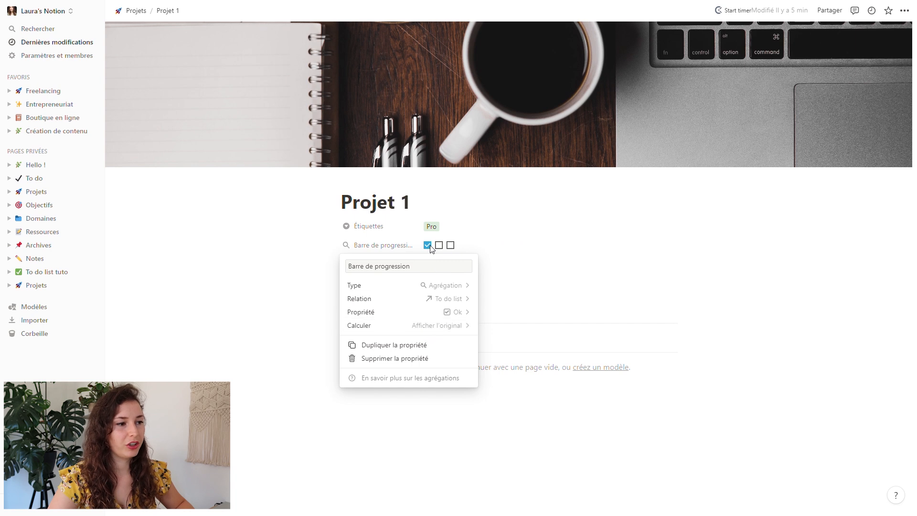
{"action": "left_click", "coordinate": [449, 326]}
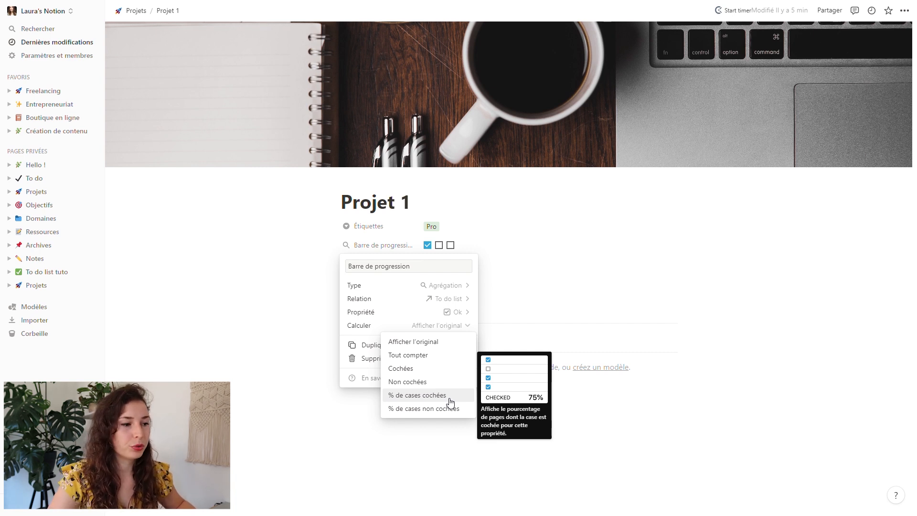
{"action": "left_click", "coordinate": [402, 396]}
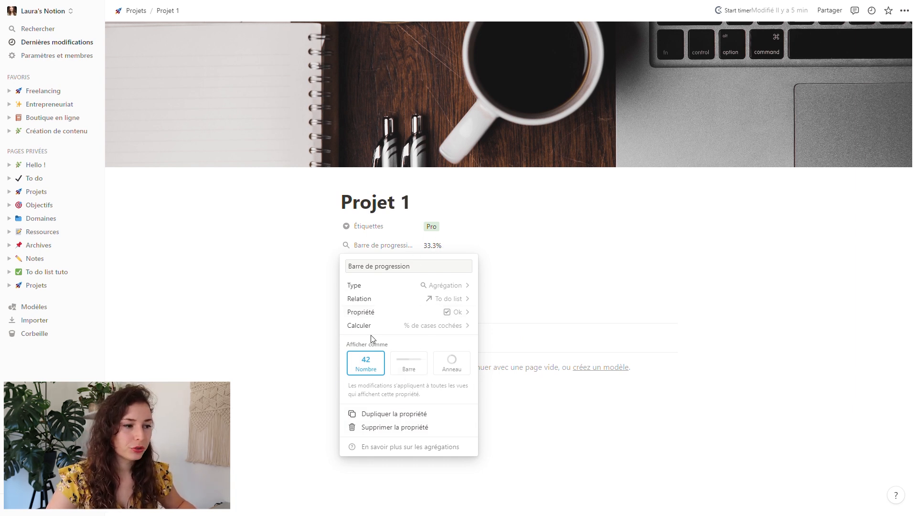
Try the Anneau display for Barre de progression and settle on the Barre display.
{"action": "left_click", "coordinate": [422, 370]}
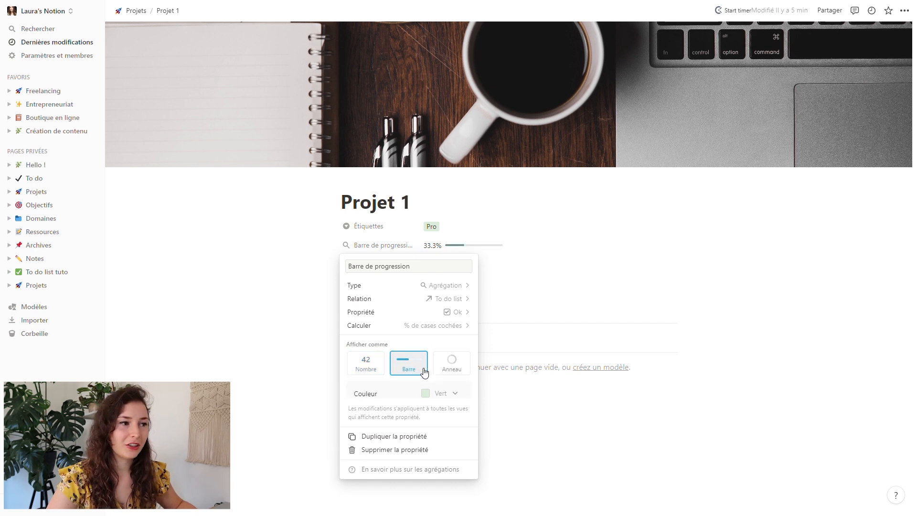
{"action": "left_click", "coordinate": [457, 370]}
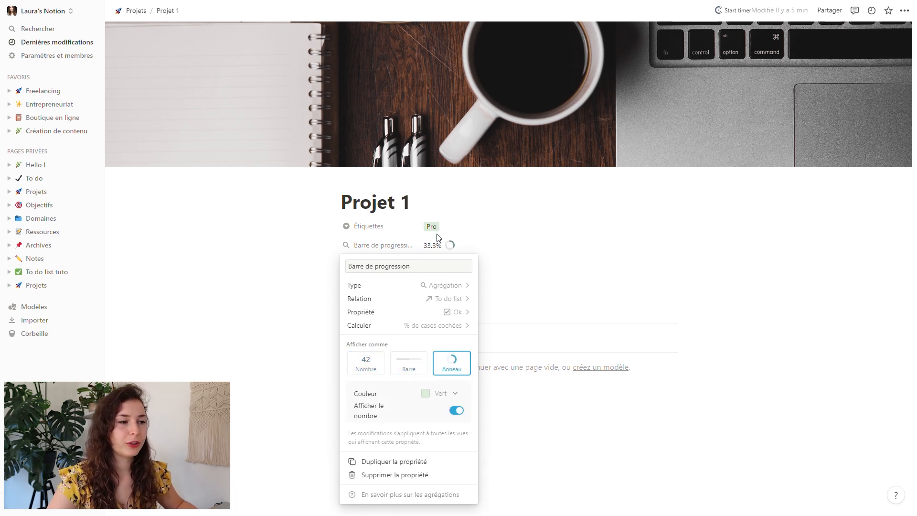
{"action": "left_click", "coordinate": [410, 370]}
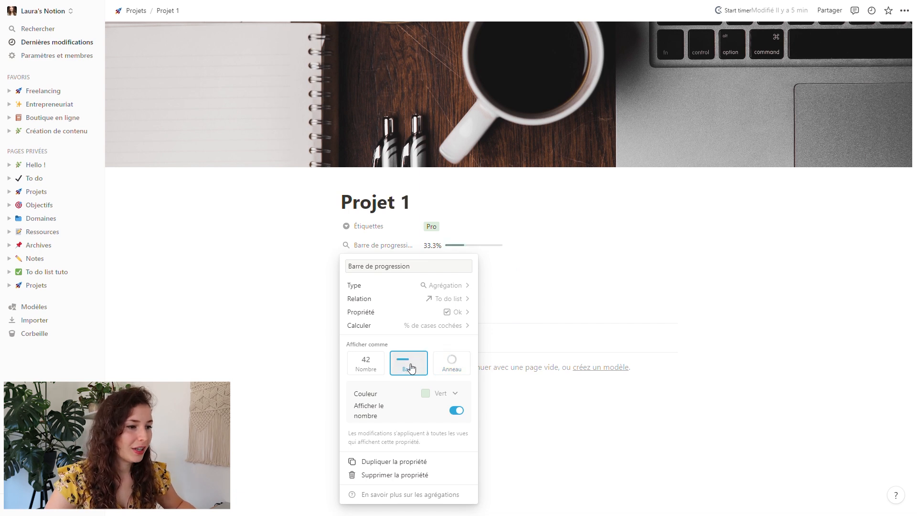
Try another colour and a hidden number for the progress bar, returning to Vert with the number shown.
{"action": "left_click", "coordinate": [447, 393]}
{"action": "left_click", "coordinate": [432, 335]}
{"action": "left_click", "coordinate": [445, 394]}
{"action": "left_click", "coordinate": [433, 321]}
{"action": "left_click", "coordinate": [457, 411]}
{"action": "left_click", "coordinate": [457, 412]}
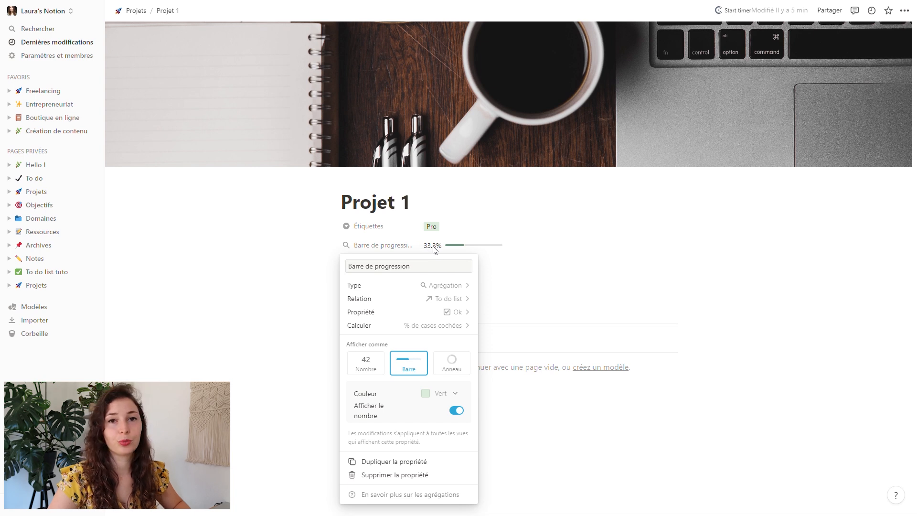
{"action": "left_click", "coordinate": [458, 411]}
{"action": "left_click", "coordinate": [456, 411]}
{"action": "left_click", "coordinate": [266, 383]}
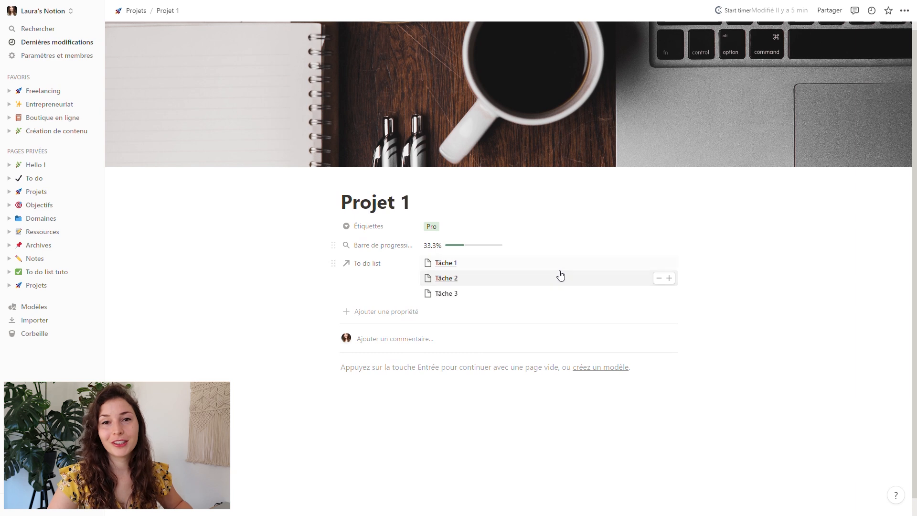
Move the Barre de progression property below To do list and review its property settings.
{"action": "left_click_drag", "start_coordinate": [387, 266], "coordinate": [393, 293]}
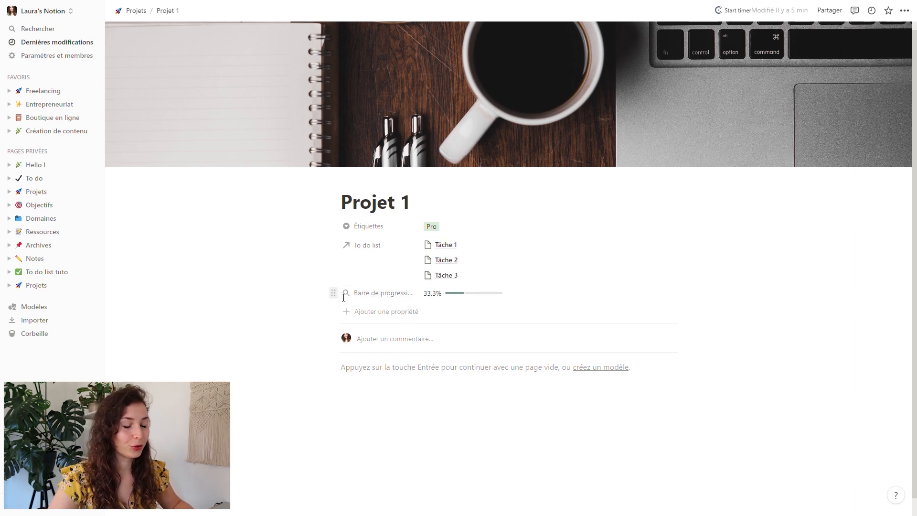
{"action": "left_click", "coordinate": [361, 294]}
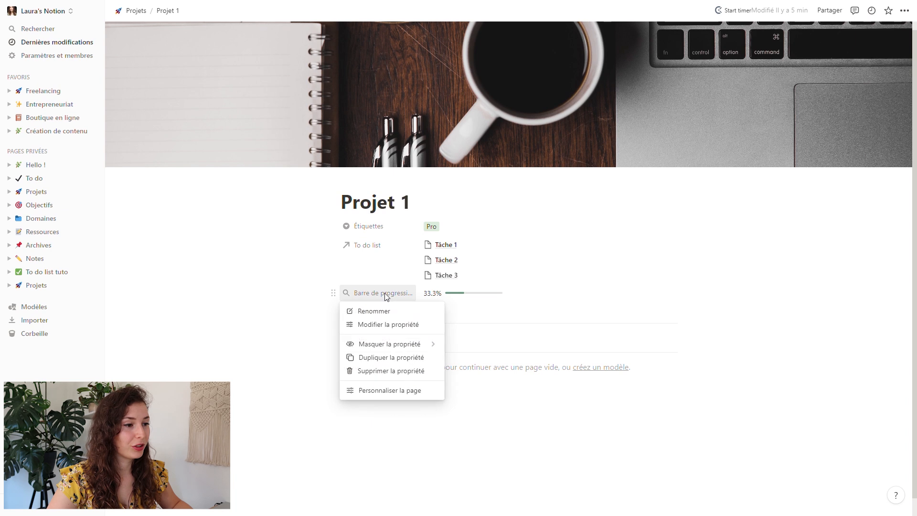
{"action": "left_click", "coordinate": [400, 325]}
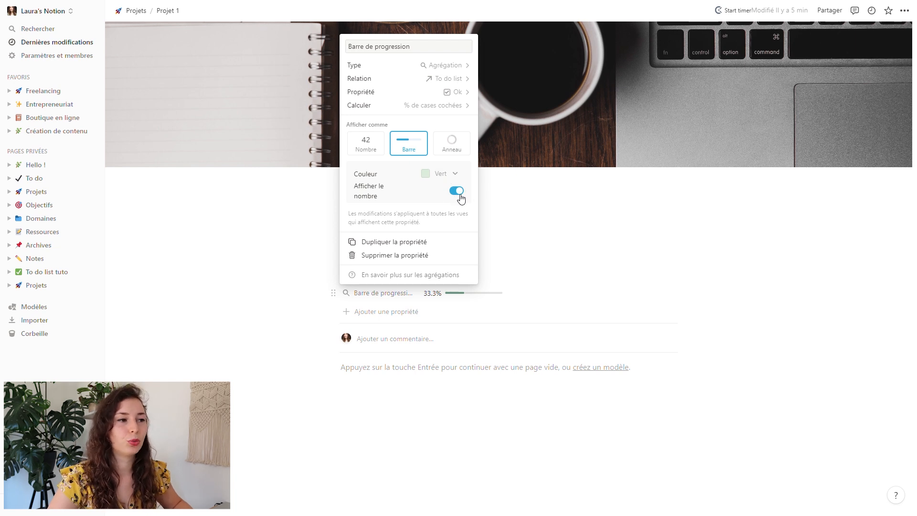
{"action": "left_click", "coordinate": [397, 432]}
Show the Barre de progression property on the cards of the Projets gallery.
{"action": "left_click", "coordinate": [129, 15]}
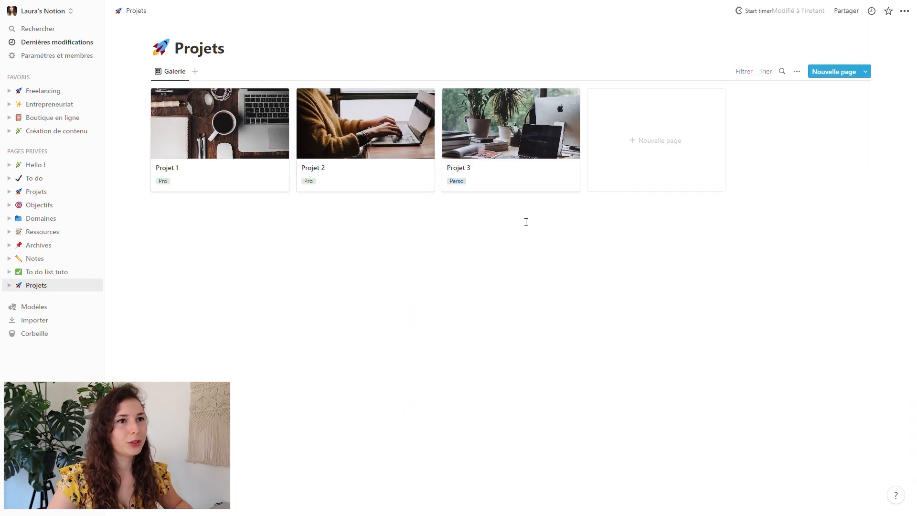
{"action": "left_click", "coordinate": [797, 71]}
{"action": "left_click", "coordinate": [859, 151]}
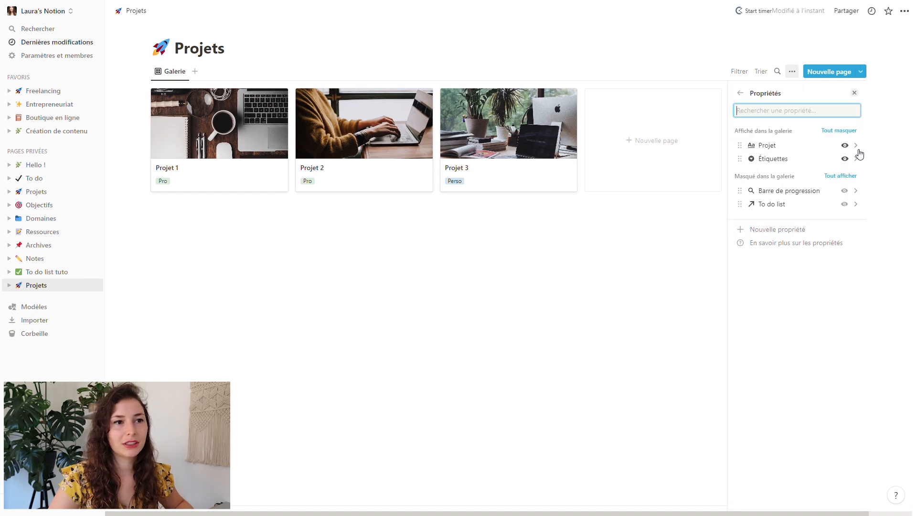
{"action": "left_click", "coordinate": [845, 191]}
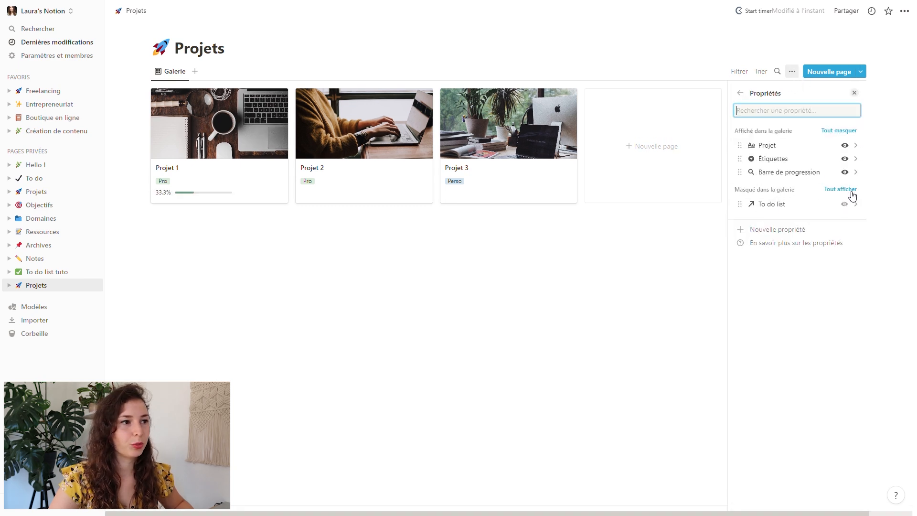
{"action": "left_click", "coordinate": [252, 353]}
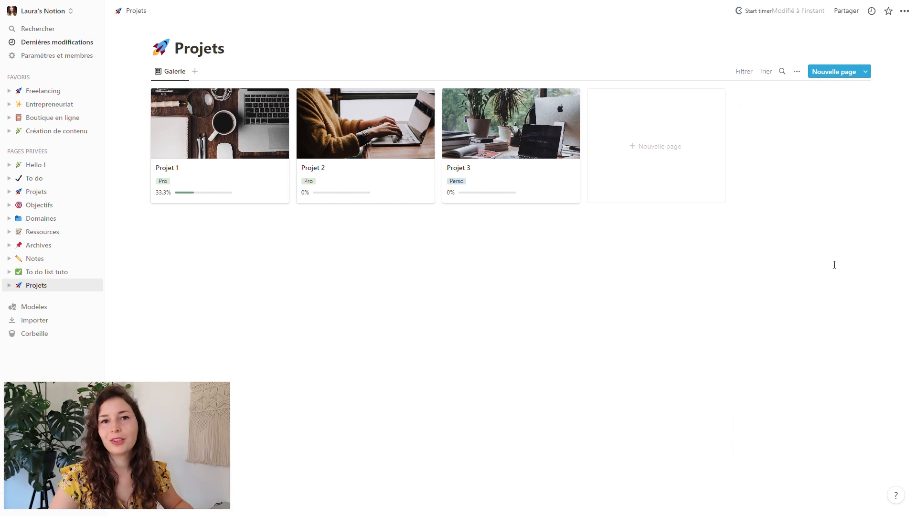
Mark Tâche 2 and Tâche 4 as done in To do list tuto and check the progress bars in the Projets gallery.
{"action": "left_click", "coordinate": [58, 276]}
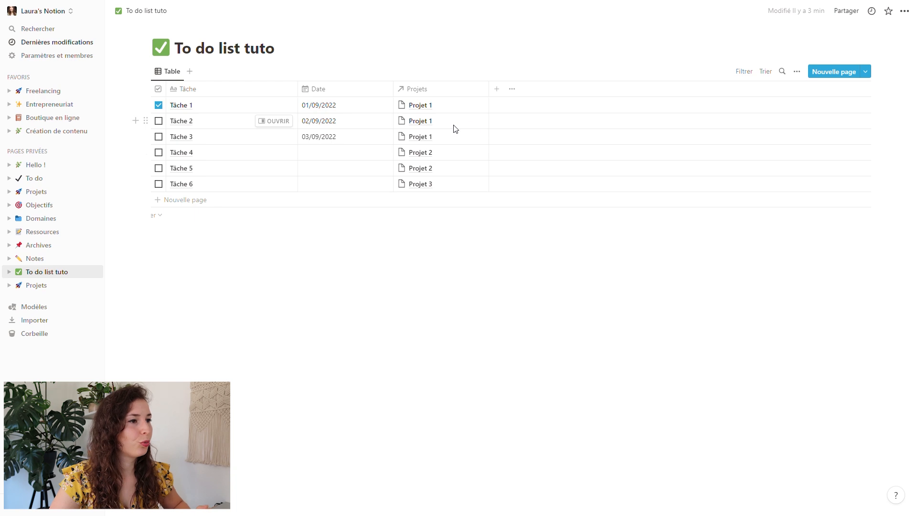
{"action": "left_click", "coordinate": [159, 121]}
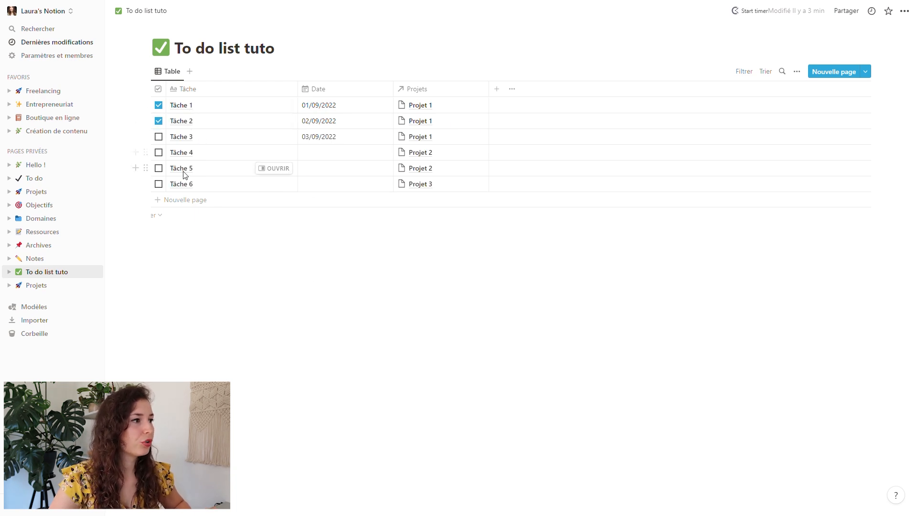
{"action": "left_click", "coordinate": [158, 153]}
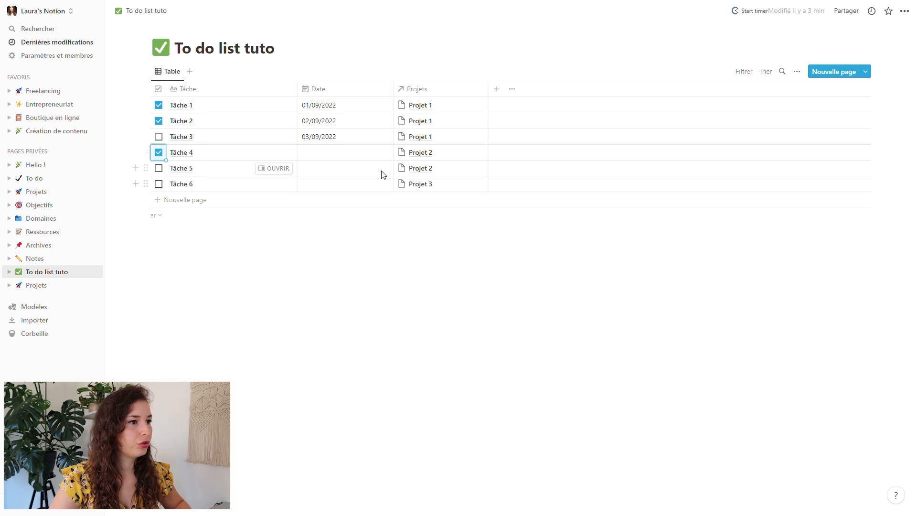
{"action": "left_click", "coordinate": [41, 287]}
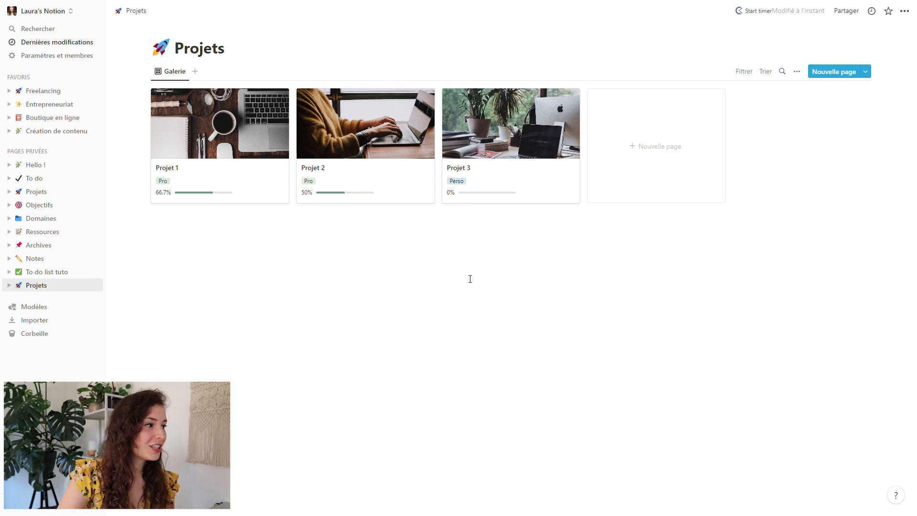
Open Réorganisation business from the Projets en cours view as a full page and add an Agrégation property.
{"action": "left_click", "coordinate": [56, 192]}
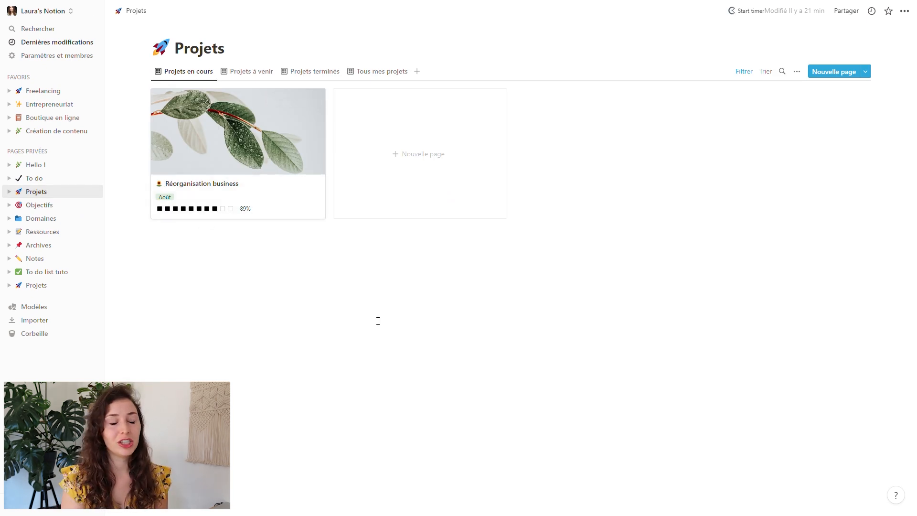
{"action": "left_click", "coordinate": [291, 188]}
{"action": "left_click", "coordinate": [247, 49]}
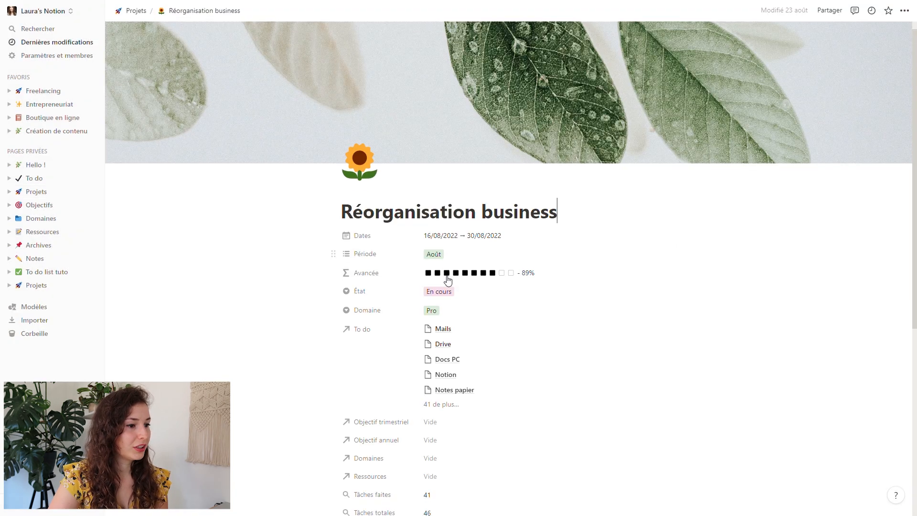
{"action": "scroll", "coordinate": [451, 296], "scroll_direction": "down", "scroll_amount": 6}
{"action": "left_click", "coordinate": [377, 283]}
{"action": "scroll", "coordinate": [413, 191], "scroll_direction": "down", "scroll_amount": 3}
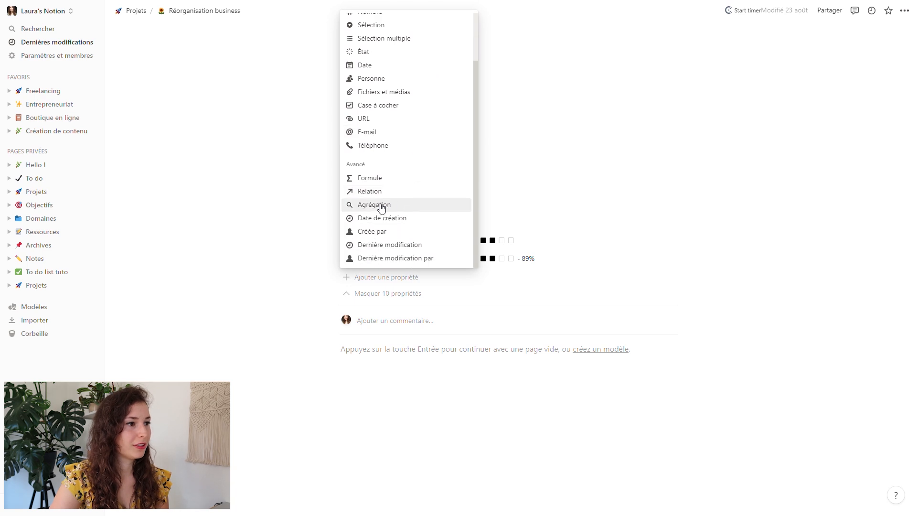
{"action": "left_click", "coordinate": [381, 205]}
Configure the new Agrégation property with the To do relation, the Ok property and the % de cases cochées calculation.
{"action": "left_click", "coordinate": [465, 332]}
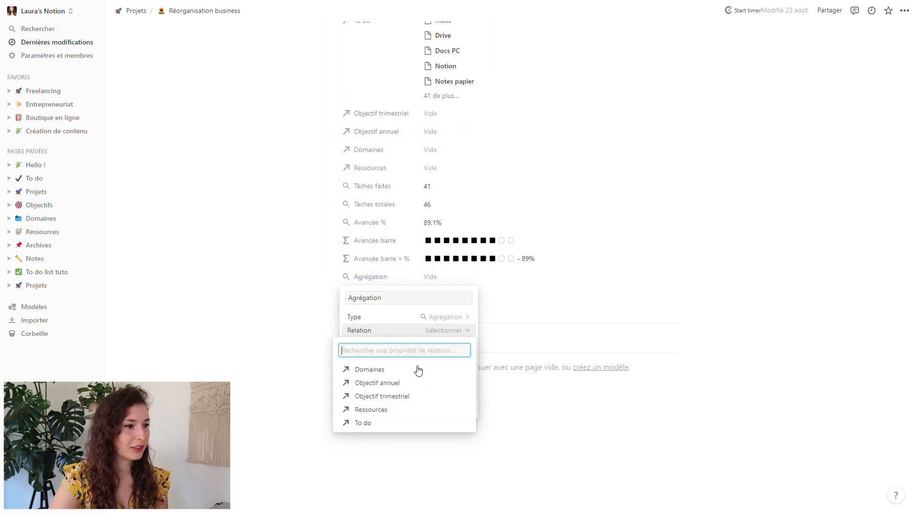
{"action": "left_click", "coordinate": [390, 421]}
{"action": "left_click", "coordinate": [461, 343]}
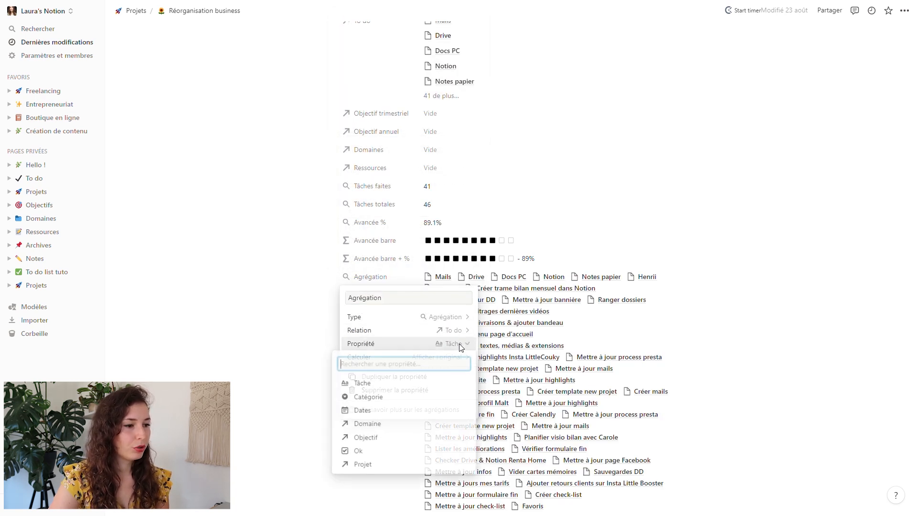
{"action": "left_click", "coordinate": [367, 450]}
{"action": "left_click", "coordinate": [458, 357]}
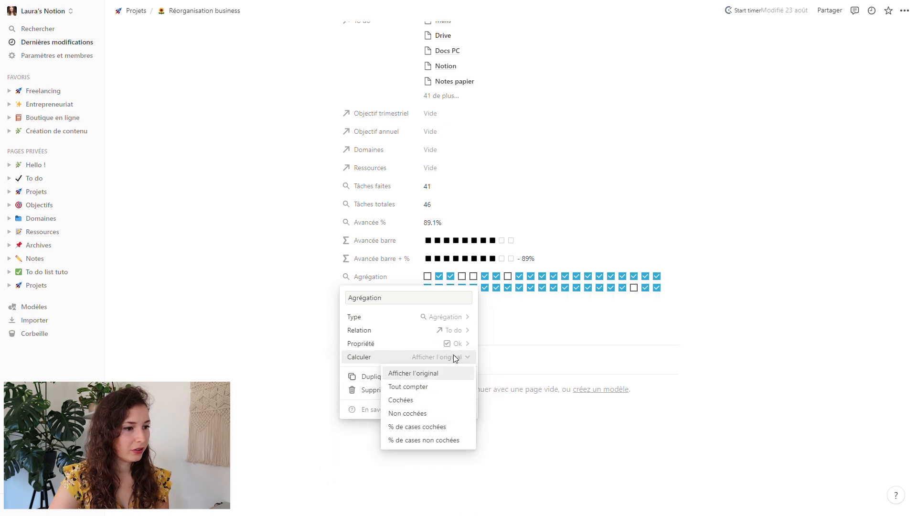
{"action": "left_click", "coordinate": [423, 424]}
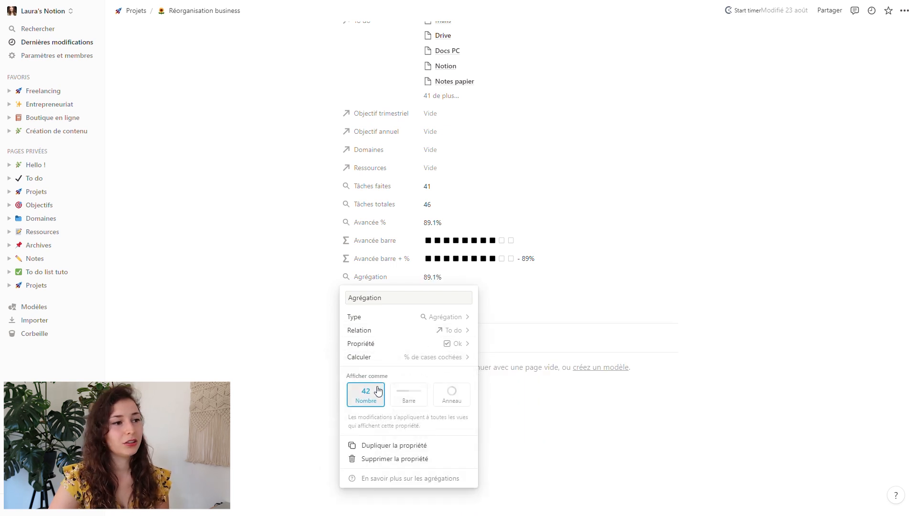
Display the Agrégation property as a bar and return to the parent Projets database.
{"action": "left_click", "coordinate": [420, 396]}
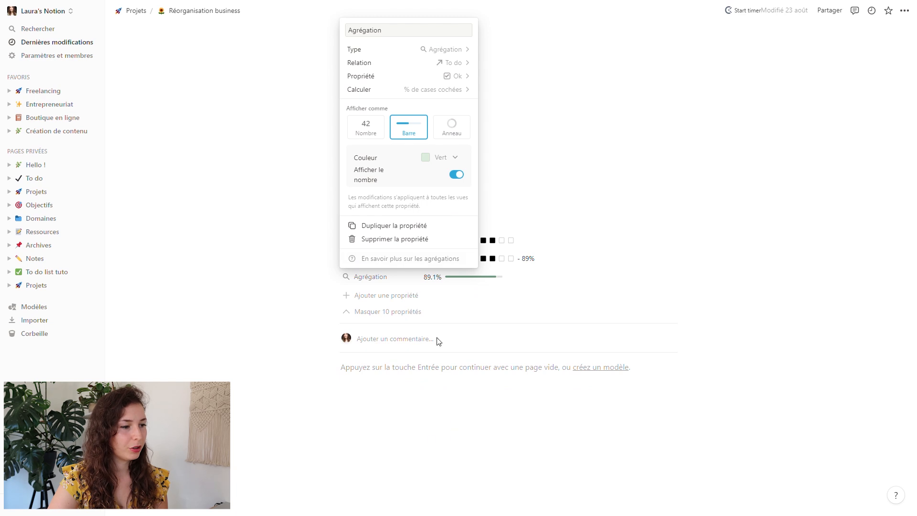
{"action": "key", "text": "Escape"}
{"action": "left_click", "coordinate": [136, 11]}
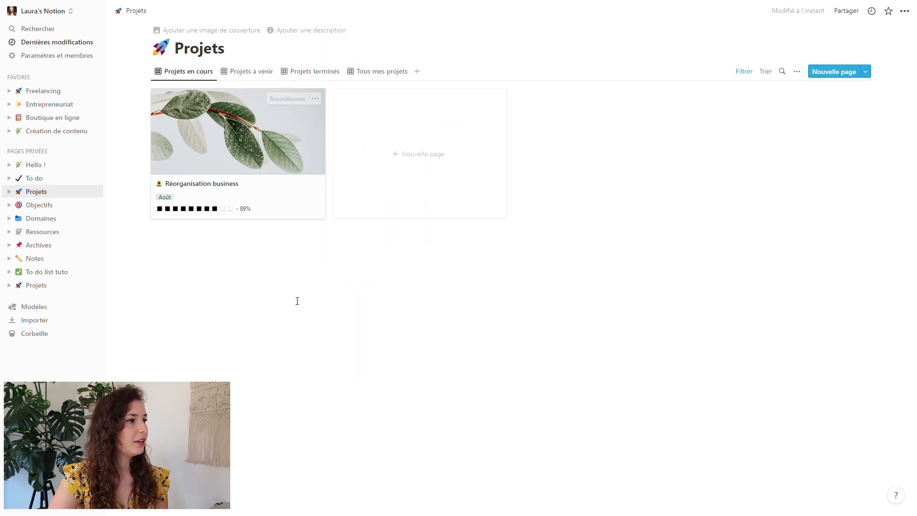
Hide Avancée barre + % and show Agrégation on the cards of the Projets en cours gallery.
{"action": "left_click", "coordinate": [797, 71]}
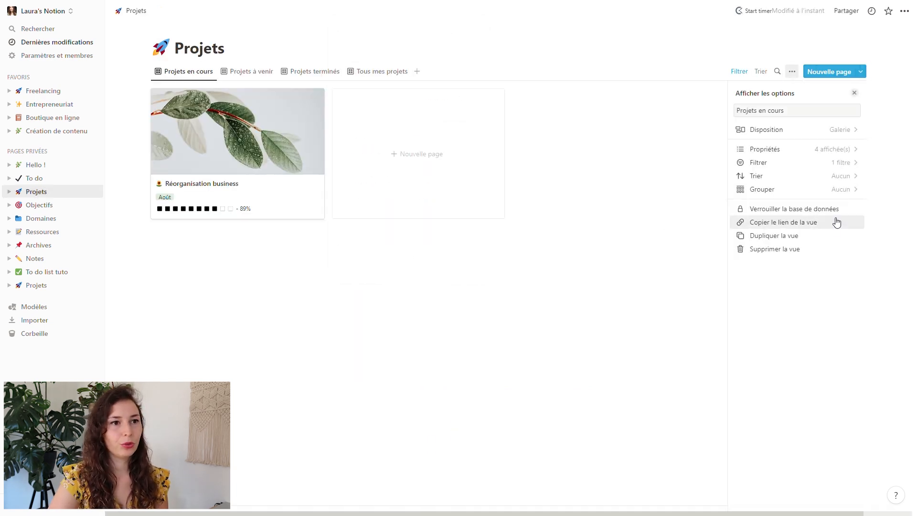
{"action": "left_click", "coordinate": [859, 151]}
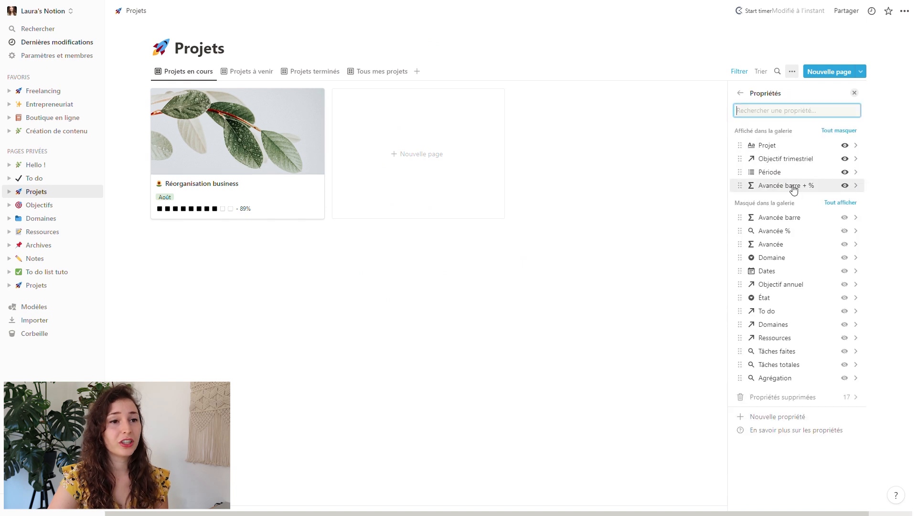
{"action": "left_click", "coordinate": [845, 186]}
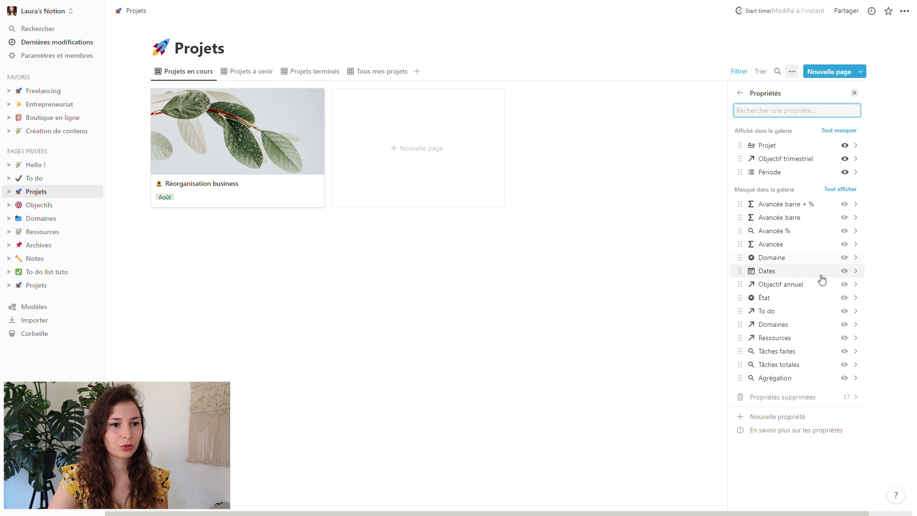
{"action": "left_click", "coordinate": [845, 378]}
{"action": "left_click", "coordinate": [405, 373]}
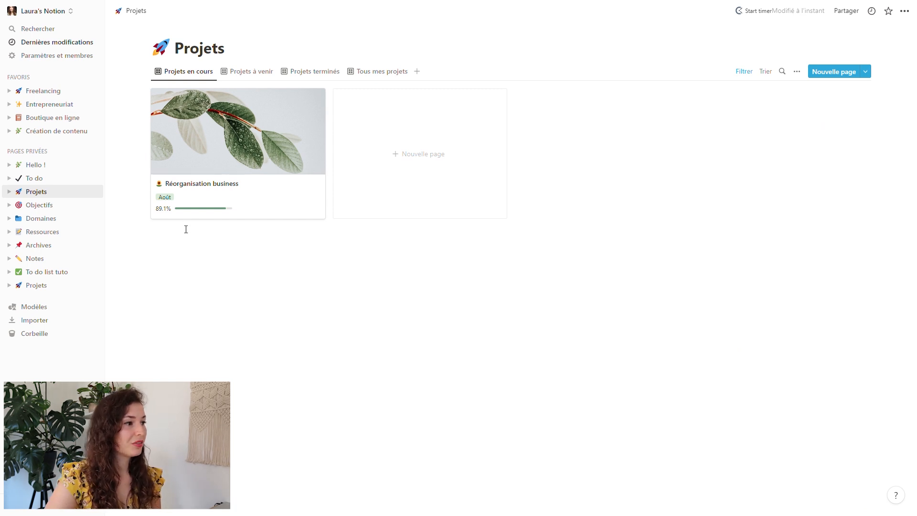
Review the tasks in To do list tuto and the progress bars in the tutorial's Projets gallery.
{"action": "left_click", "coordinate": [41, 272]}
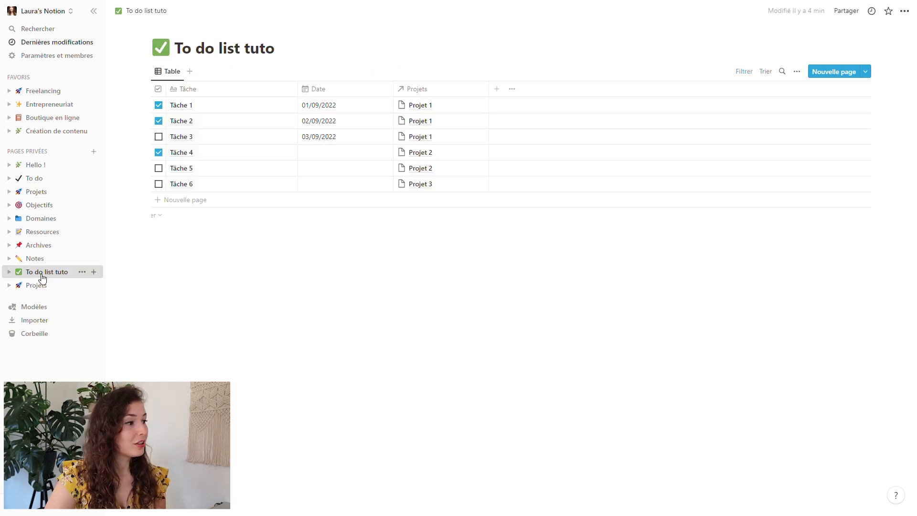
{"action": "left_click", "coordinate": [43, 285]}
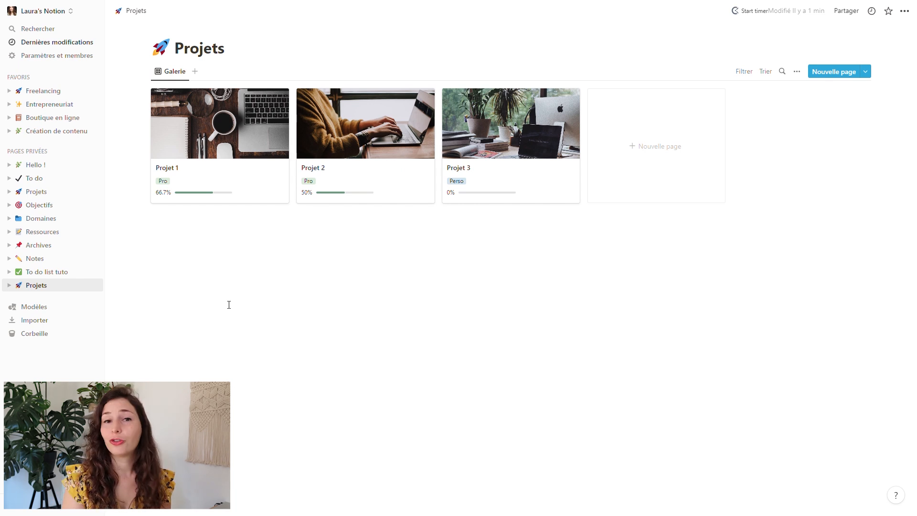